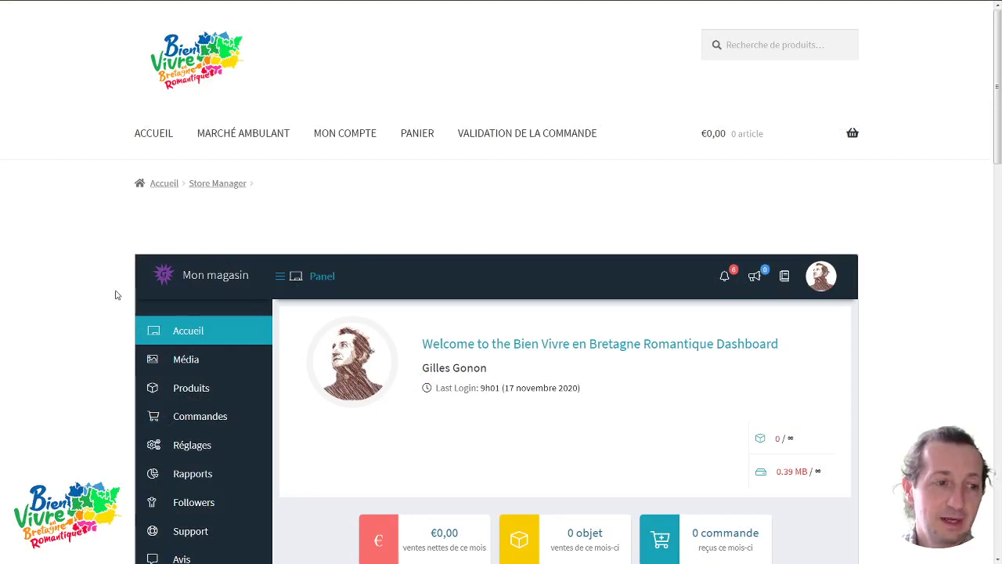
# Start adding a new product to the shop and keep "Produit simple" as its product type.
pyautogui.scroll(-1, 107, 292)
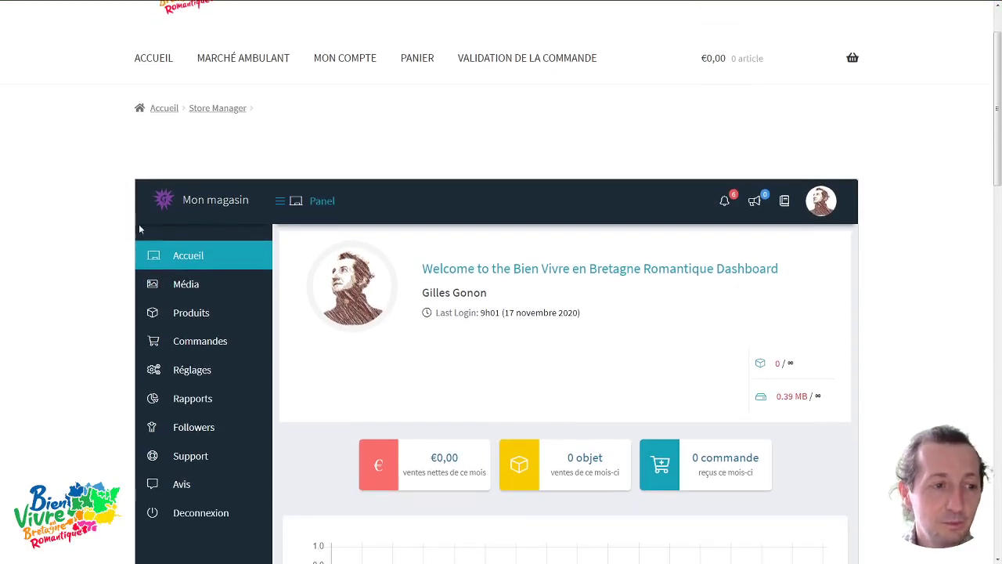
pyautogui.moveTo(182, 317)
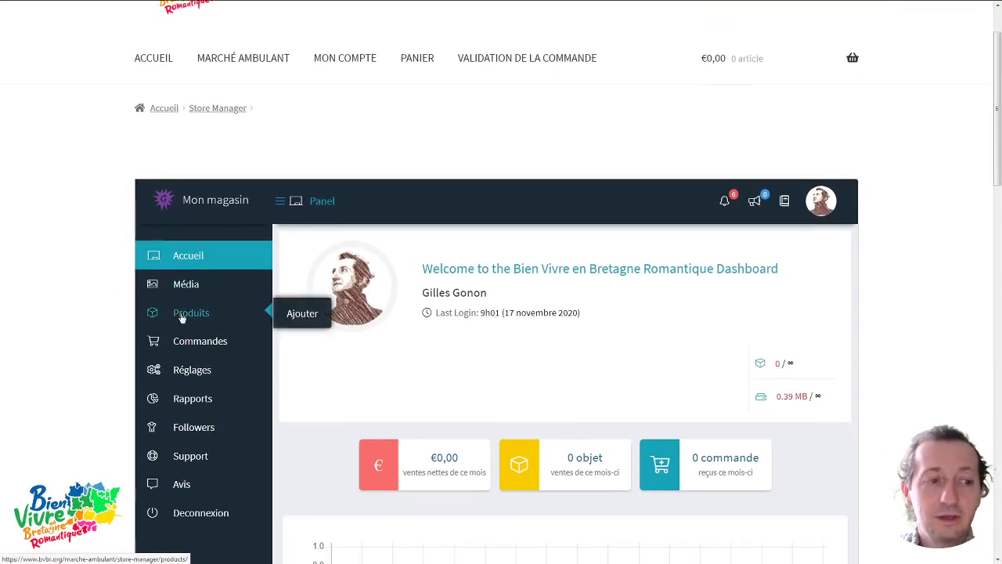
pyautogui.click(304, 314)
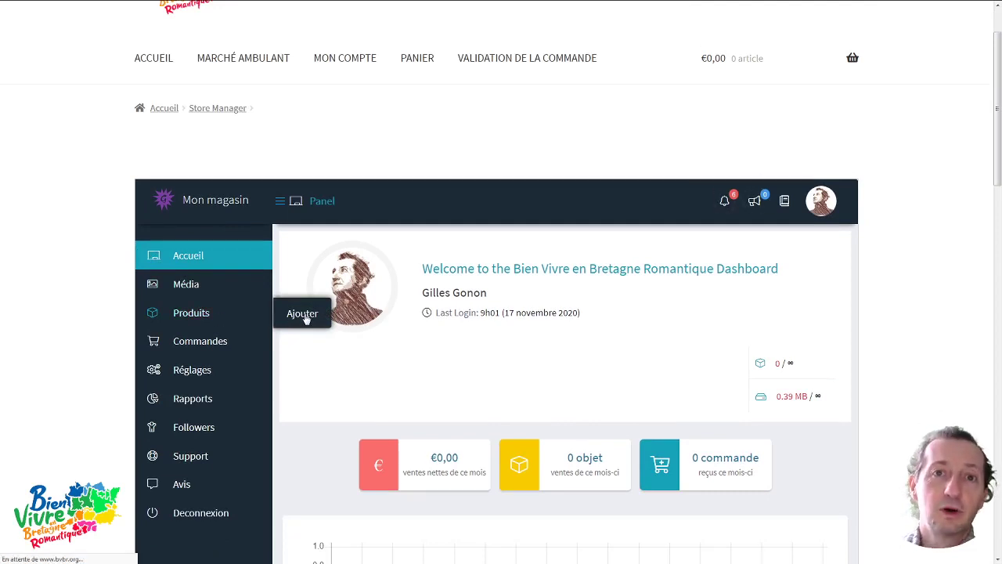
pyautogui.scroll(-1, 496, 295)
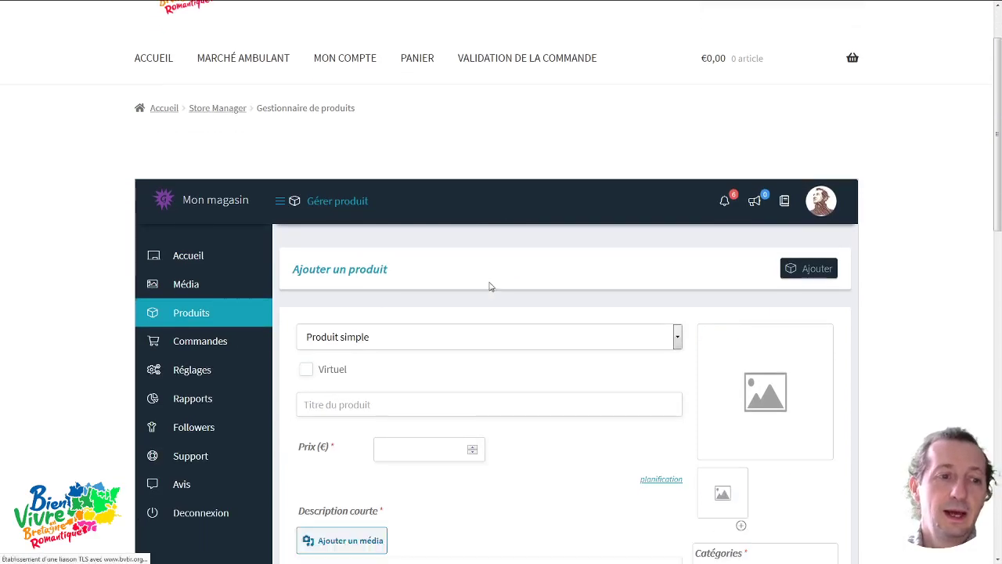
pyautogui.moveTo(998, 146)
pyautogui.mouseDown()
pyautogui.moveTo(985, 253)
pyautogui.moveTo(987, 357)
pyautogui.moveTo(987, 161)
pyautogui.mouseUp()
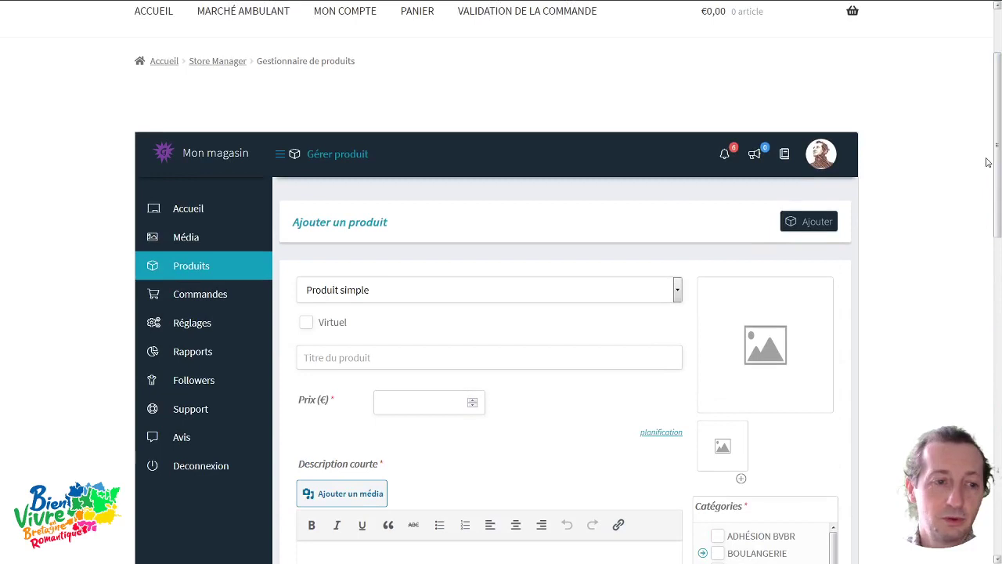
pyautogui.click(396, 298)
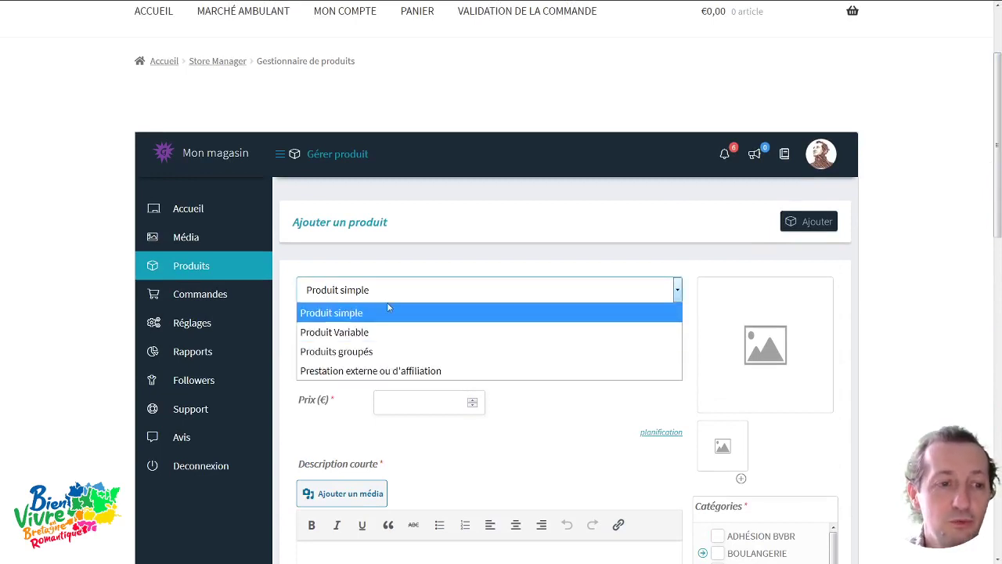
pyautogui.click(385, 292)
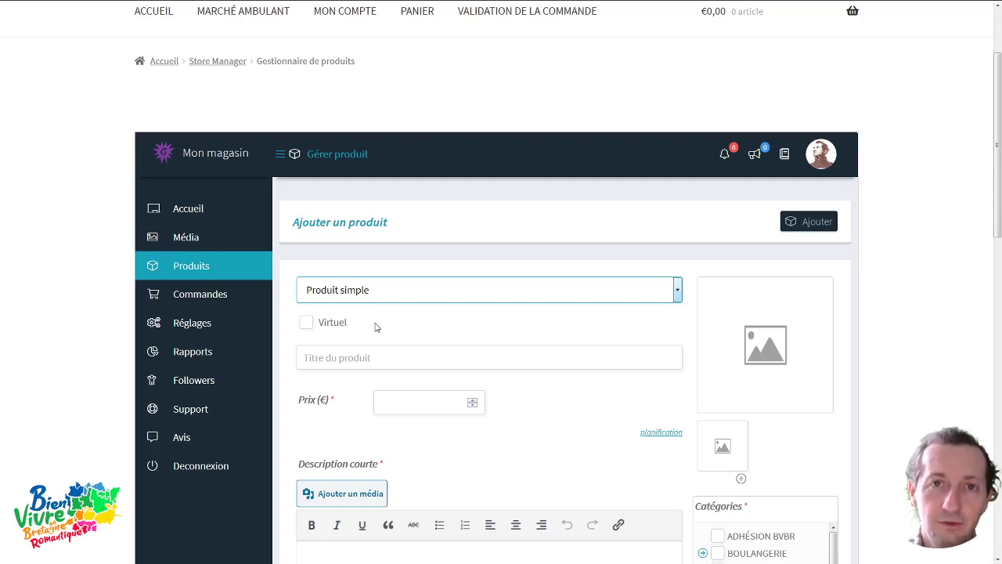
# Title the product "Flacon de rêve d'autonomie 100ml" and set its price to 1 €.
pyautogui.click(348, 357)
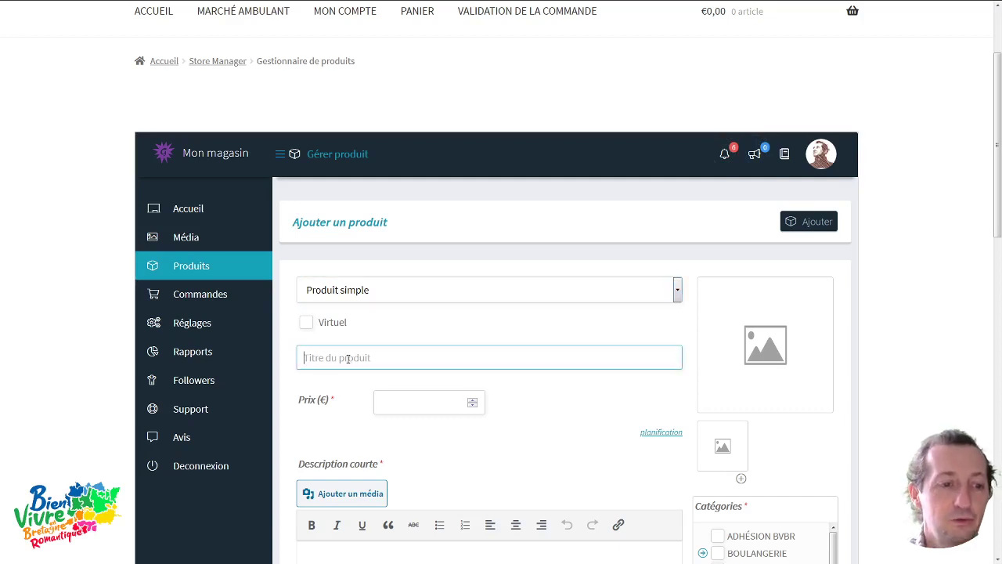
pyautogui.write('Flac')
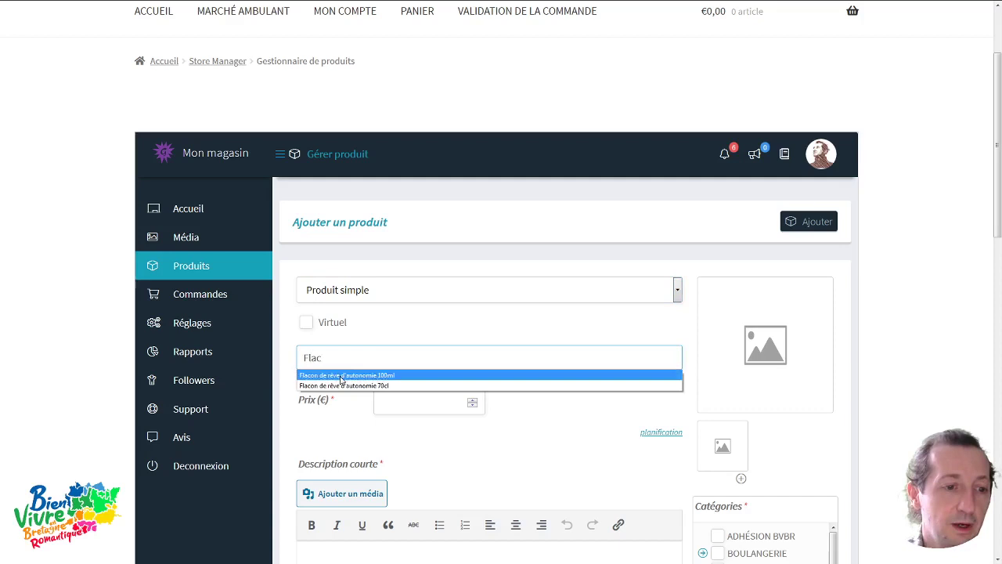
pyautogui.click(344, 376)
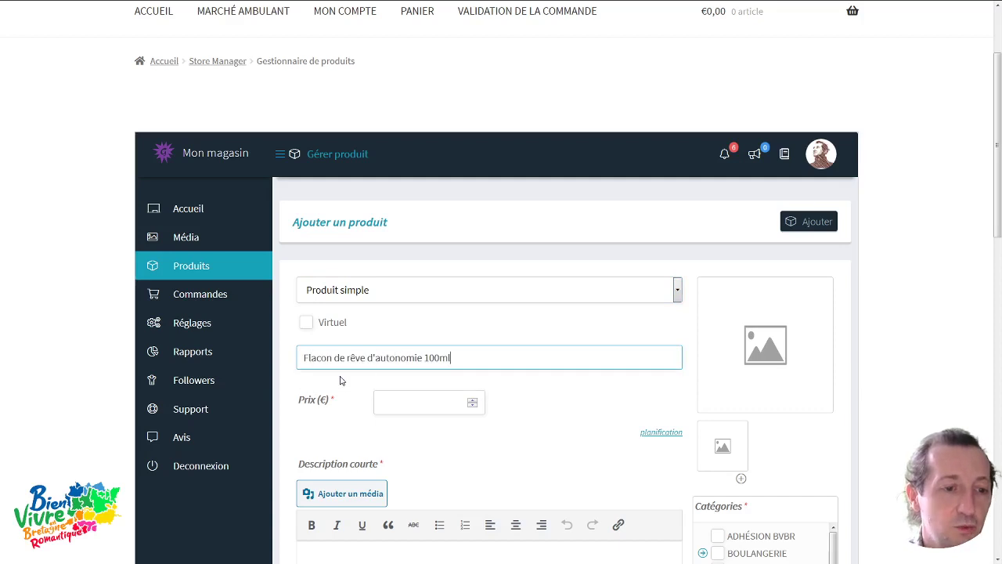
pyautogui.click(402, 403)
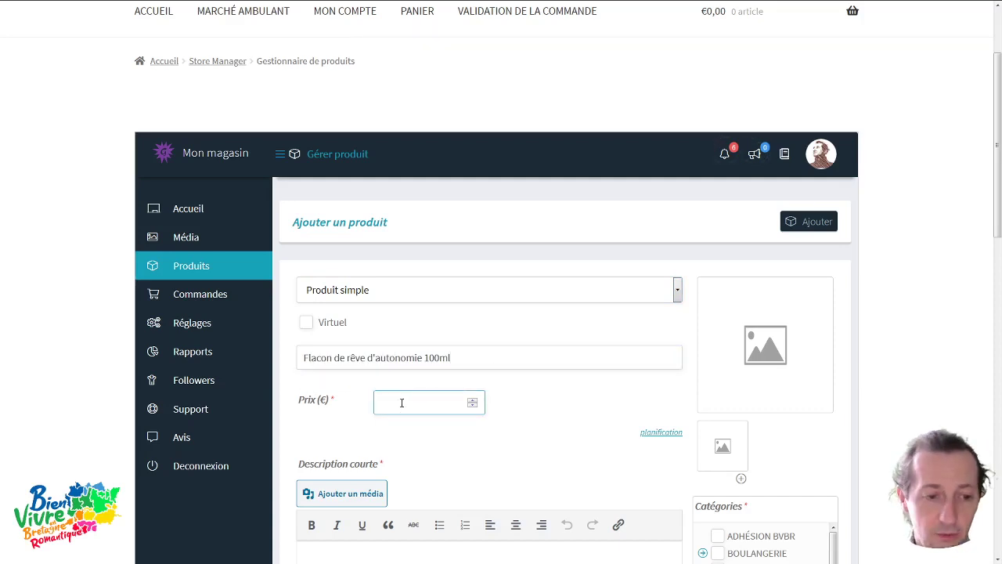
pyautogui.click(511, 404)
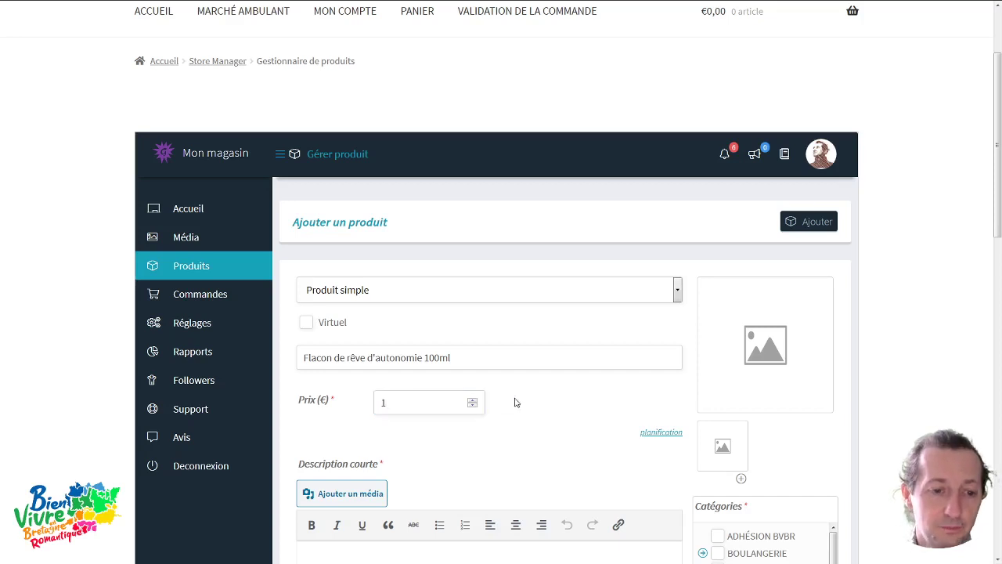
# Upload flacon-100ml.jpg to the media library as the image for the product.
pyautogui.click(781, 346)
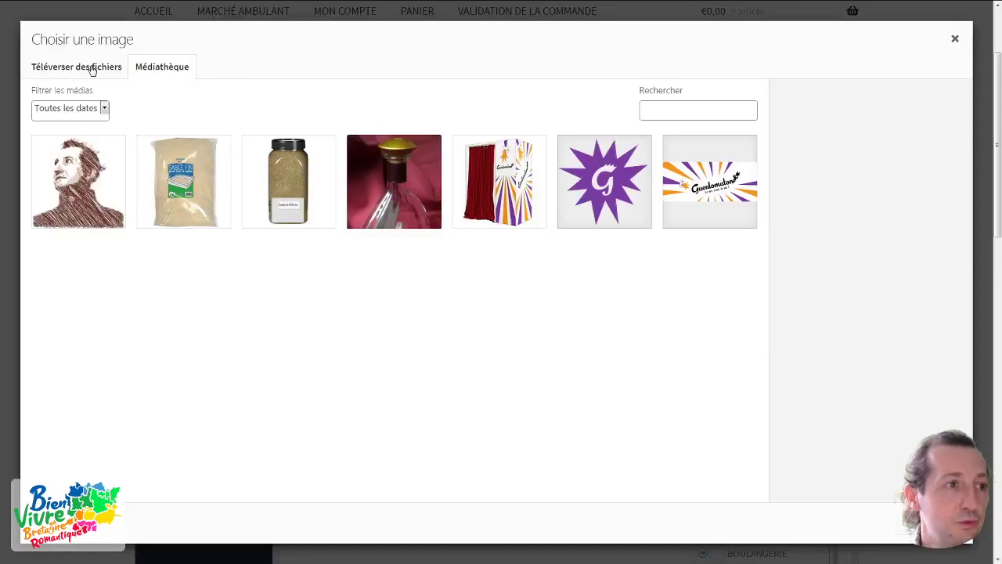
pyautogui.click(92, 69)
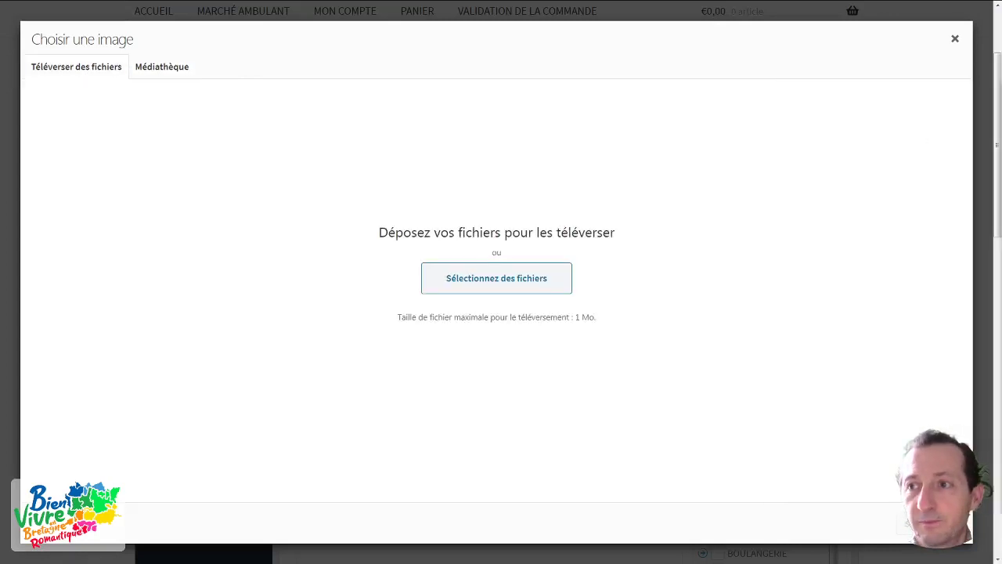
pyautogui.moveTo(751, 227); pyautogui.dragTo(465, 223)
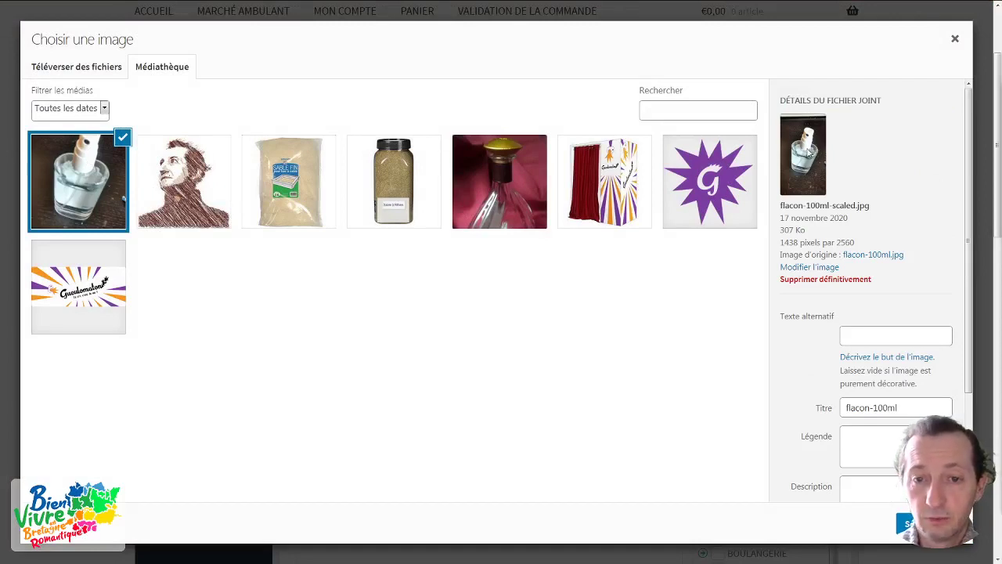
# Open the uploaded flacon-100ml image for editing and draw a crop selection of about 1440 × 1747 pixels around the bottle.
pyautogui.click(807, 268)
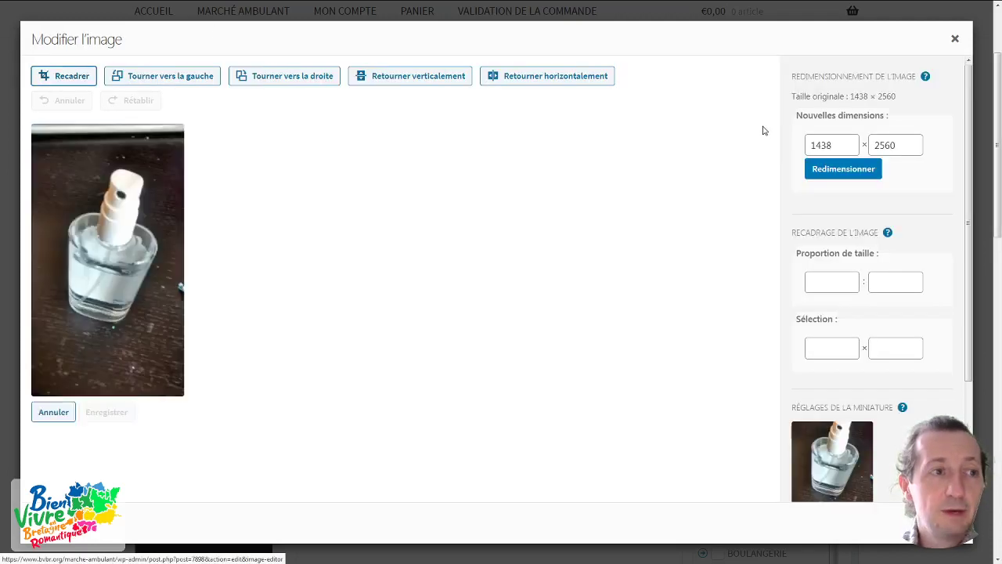
pyautogui.click(77, 79)
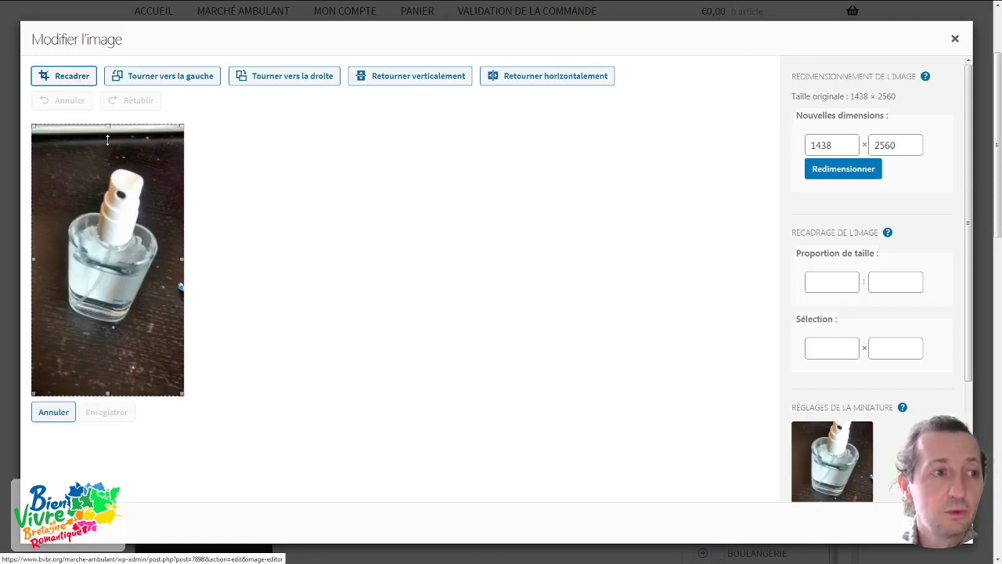
pyautogui.moveTo(108, 126); pyautogui.dragTo(109, 151)
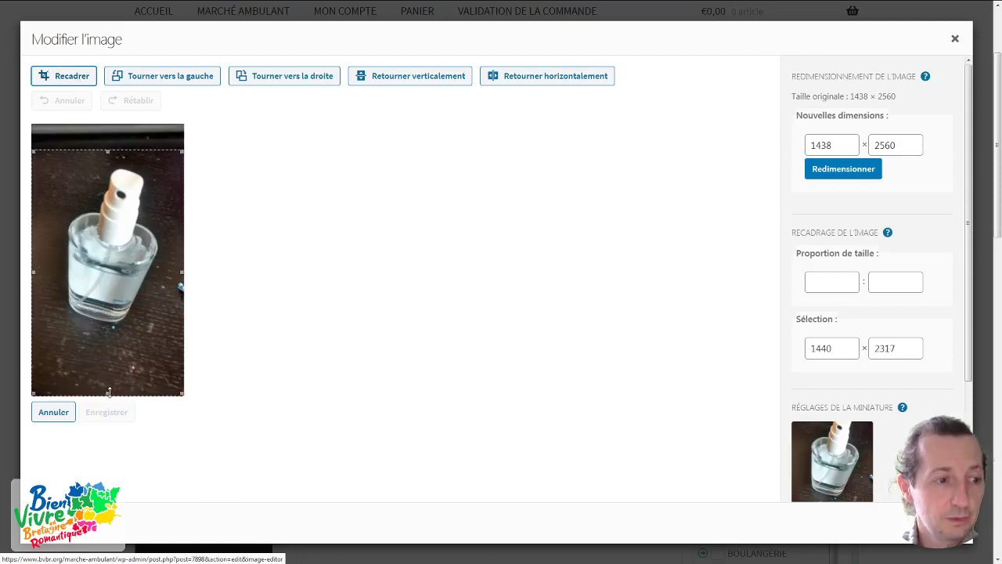
pyautogui.moveTo(107, 395); pyautogui.dragTo(107, 330)
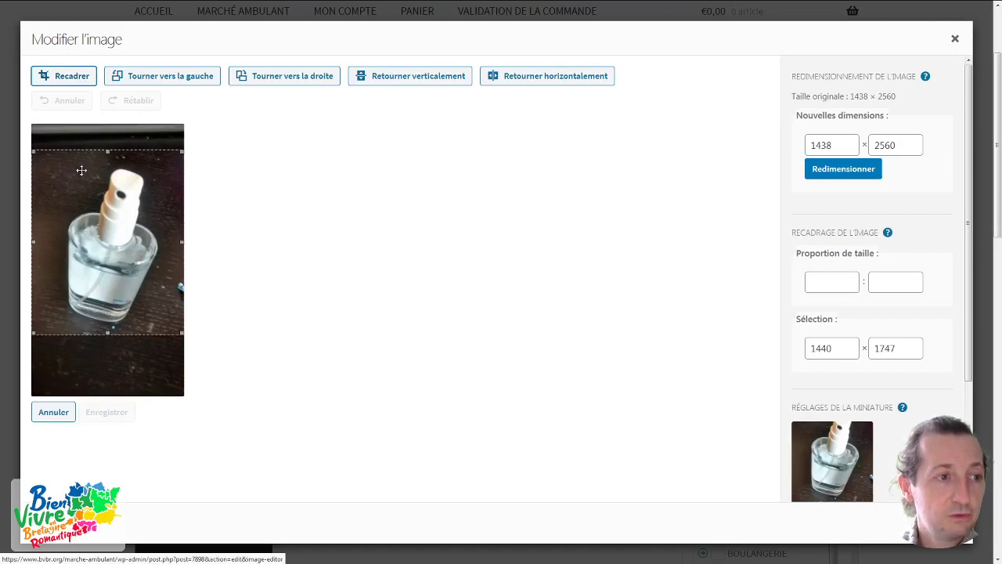
# Make the crop selection a 1440 × 1440 pixel square and shift it down over the bottle.
pyautogui.moveTo(881, 348); pyautogui.dragTo(914, 348)
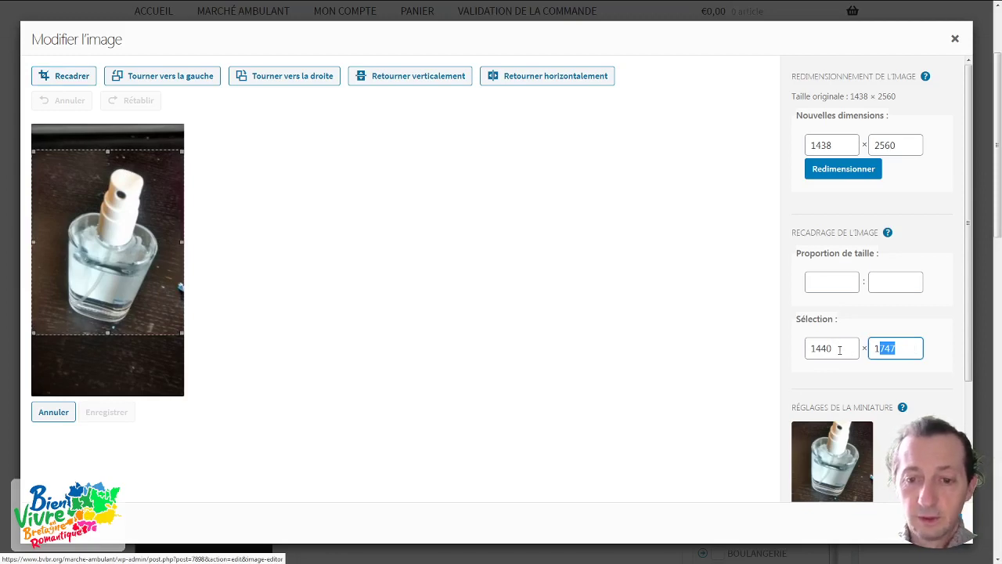
pyautogui.write('440')
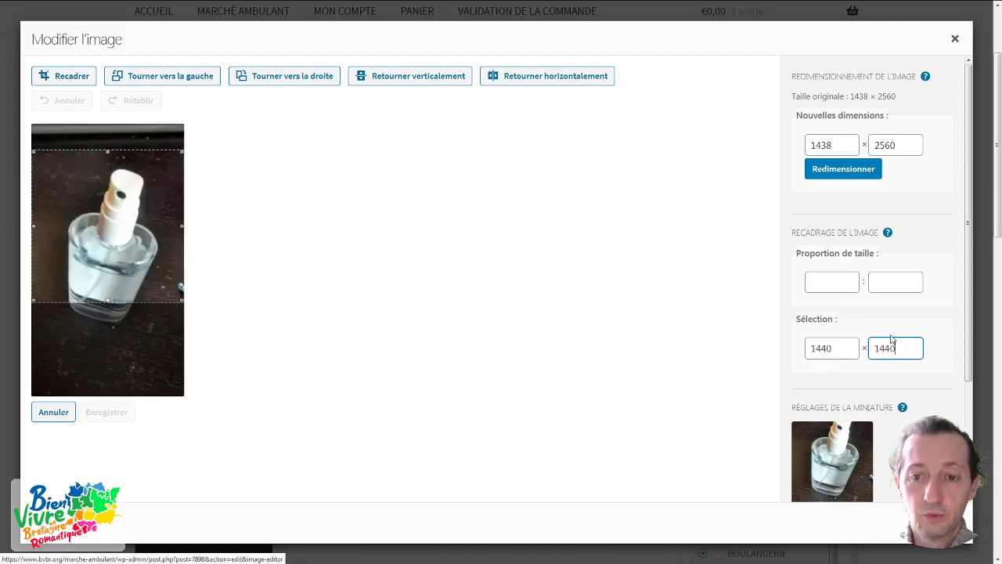
pyautogui.click(815, 350)
pyautogui.click(888, 348)
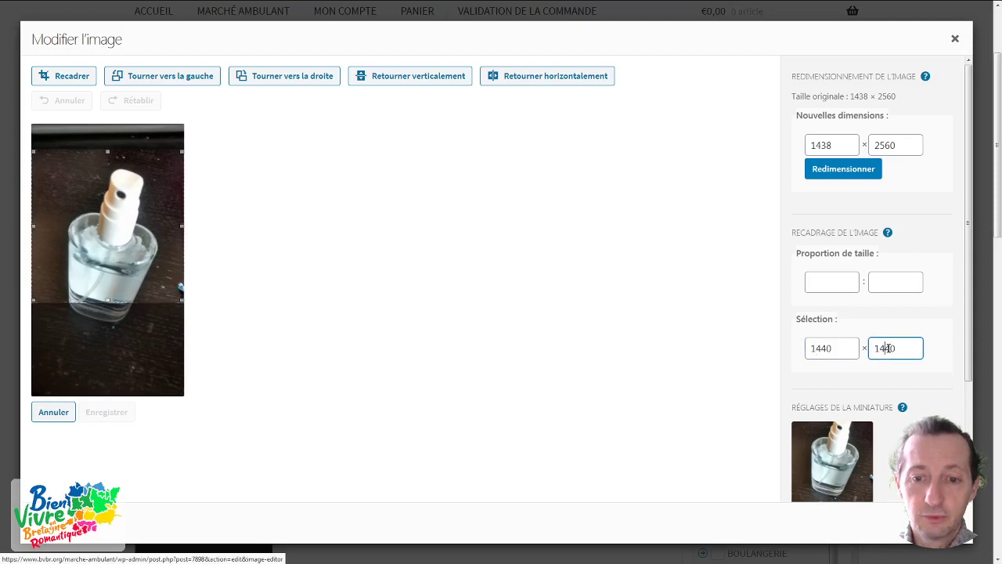
pyautogui.click(836, 348)
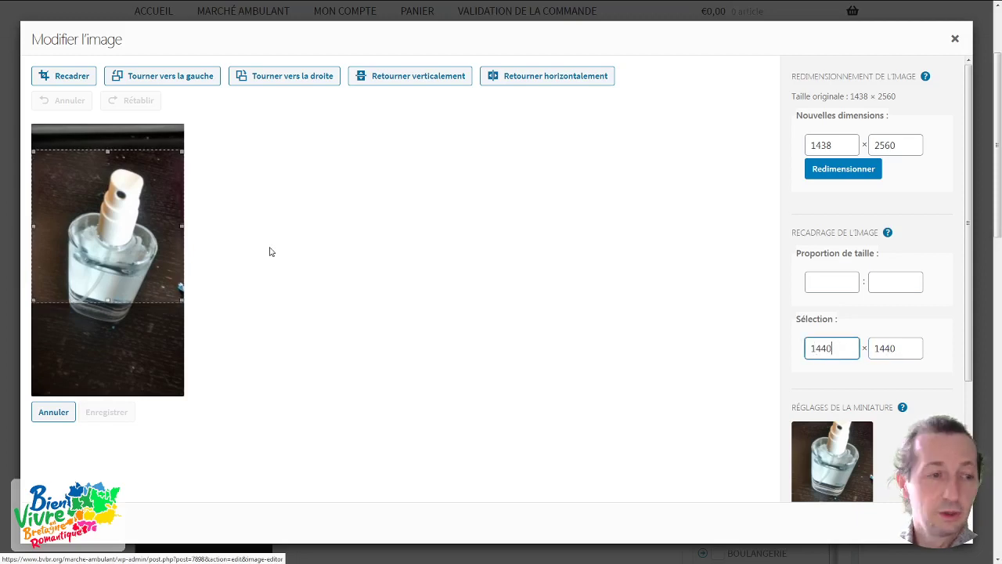
pyautogui.moveTo(113, 228); pyautogui.dragTo(111, 236)
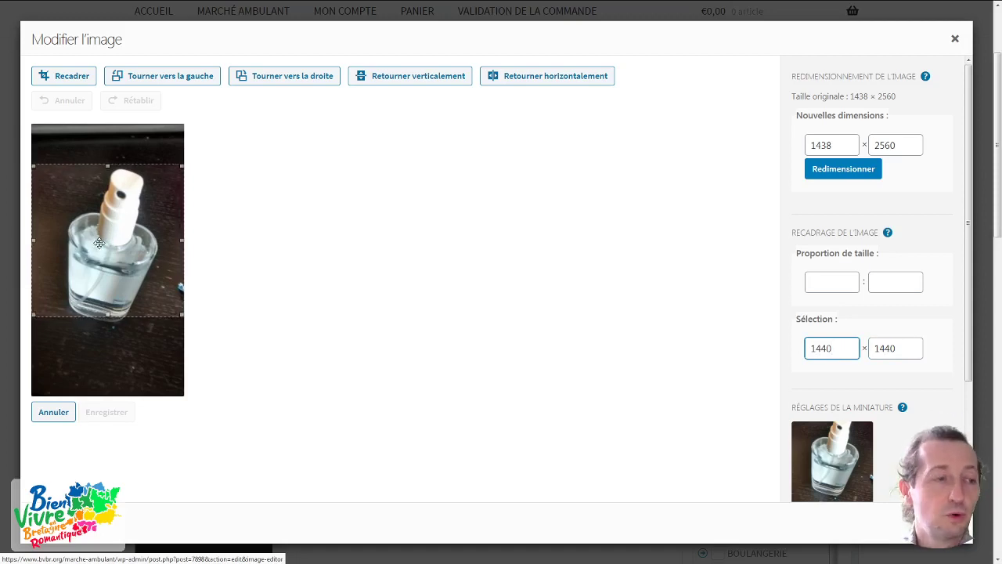
# Apply and save the square crop, and use the edited image as the product's main picture.
pyautogui.click(62, 81)
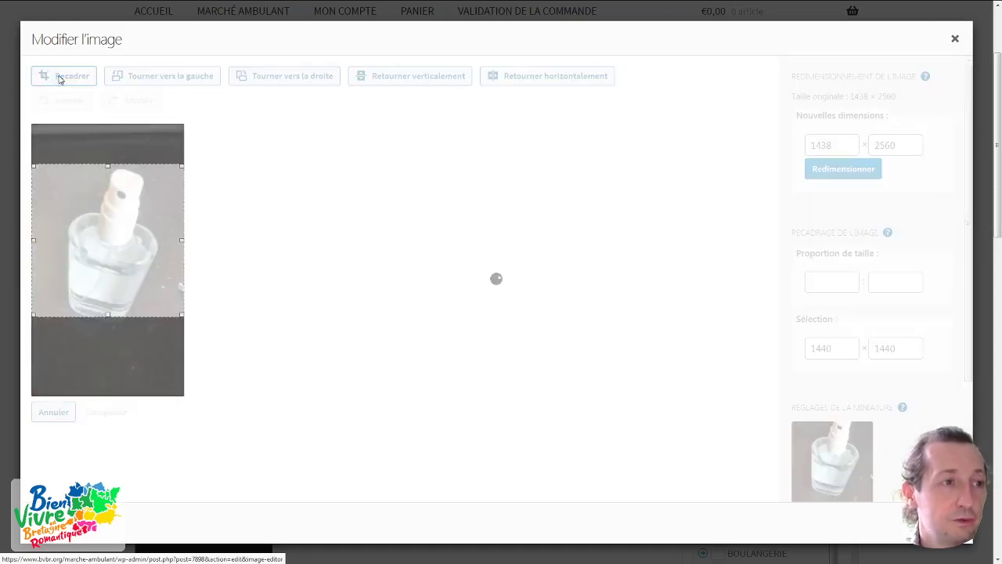
pyautogui.click(101, 417)
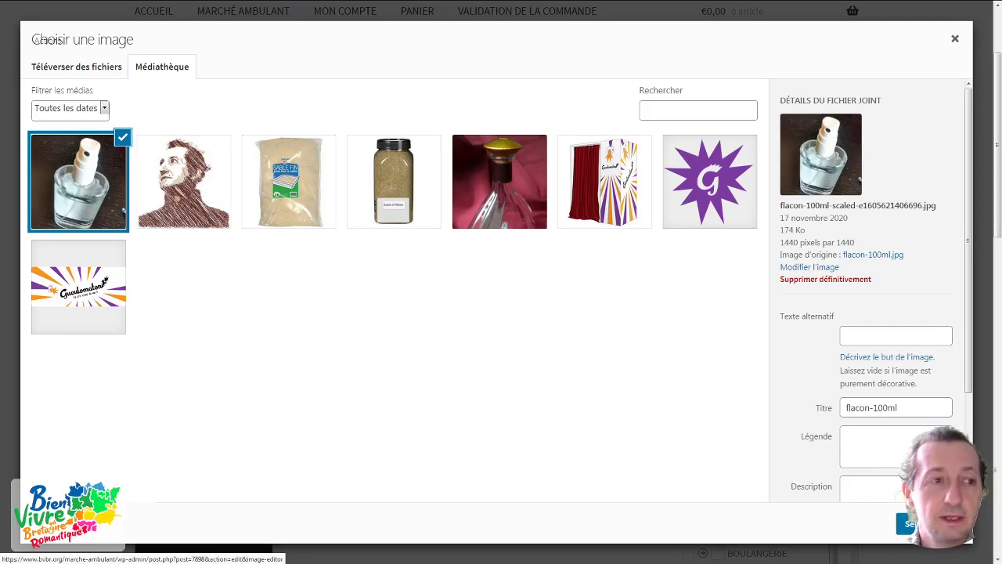
pyautogui.click(912, 524)
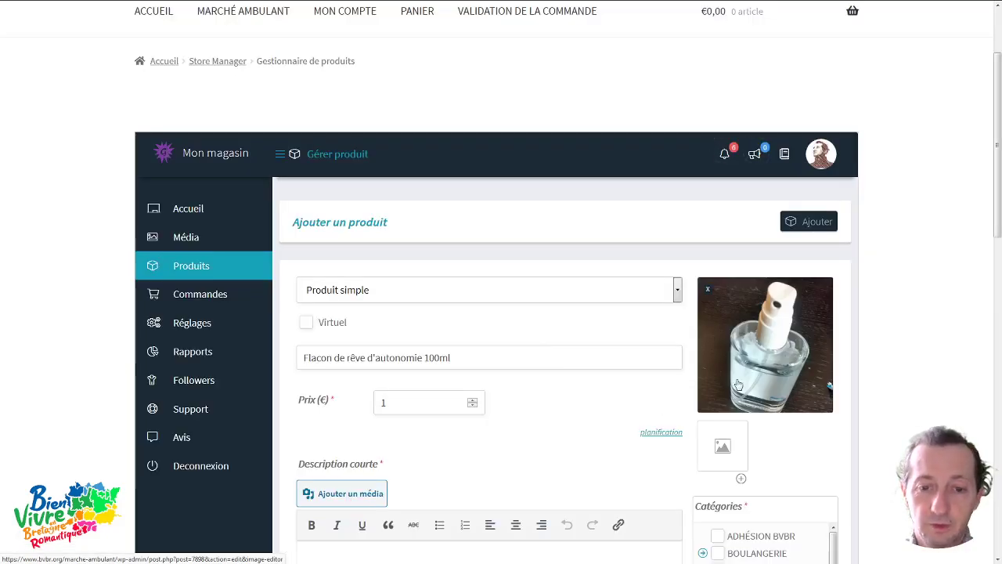
pyautogui.scroll(-2, 491, 394)
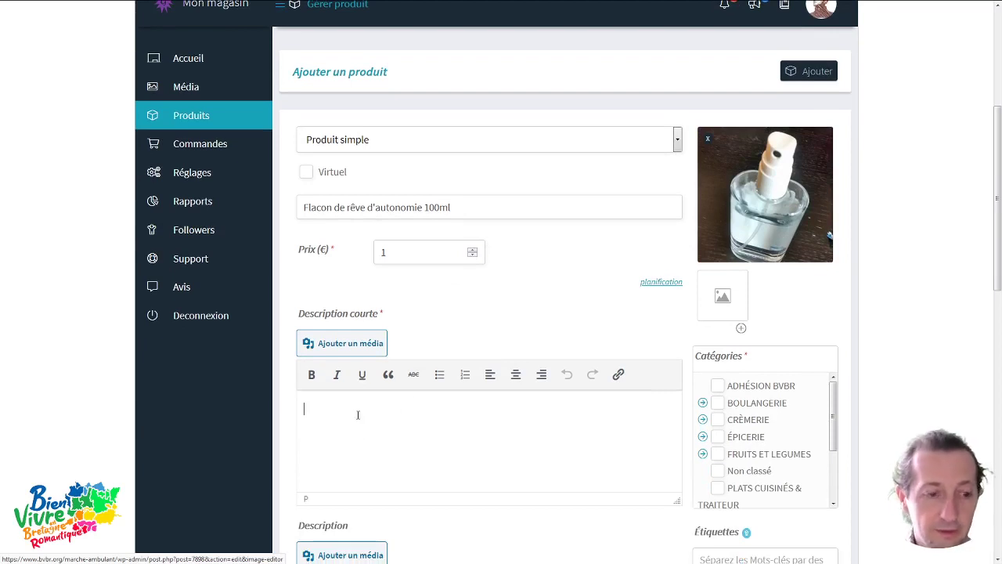
pyautogui.write('C:\\Users\\Gilou\\Videos\\TUTO-2-Ajout-produit-simple.mp4')
pyautogui.hotkey('ctrl', 'a')
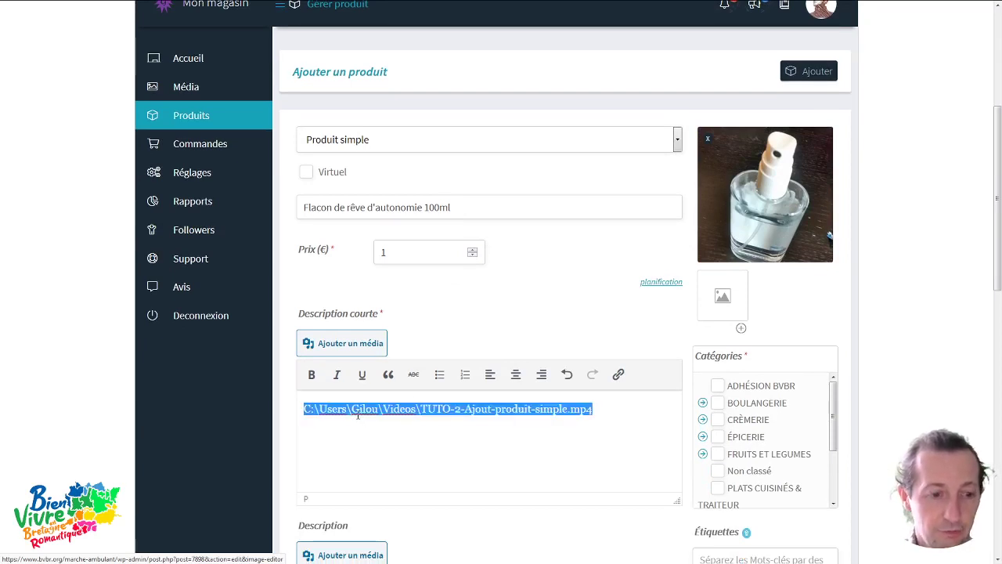
pyautogui.hotkey('ctrl', 'z')
pyautogui.write('R')
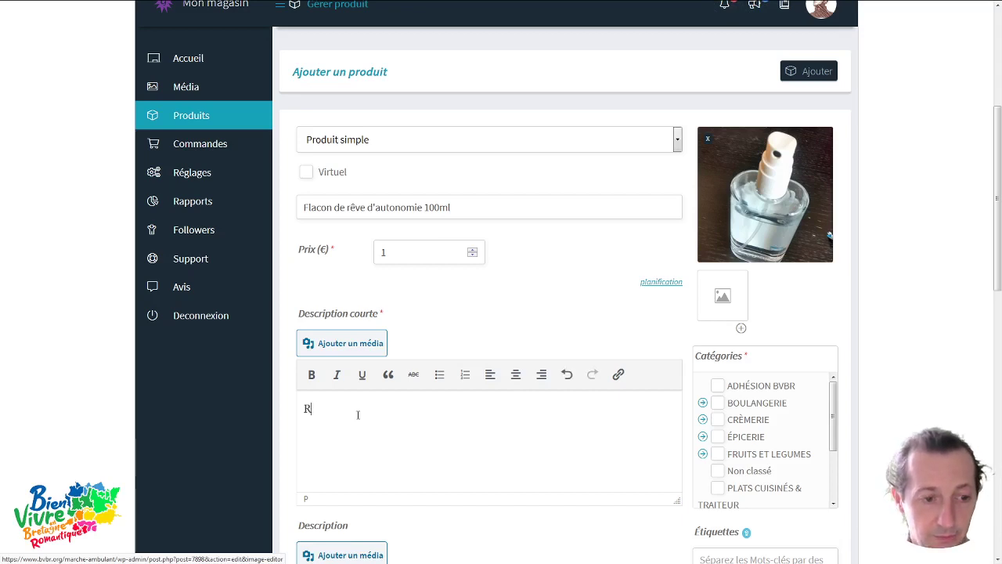
pyautogui.press('BackSpace')
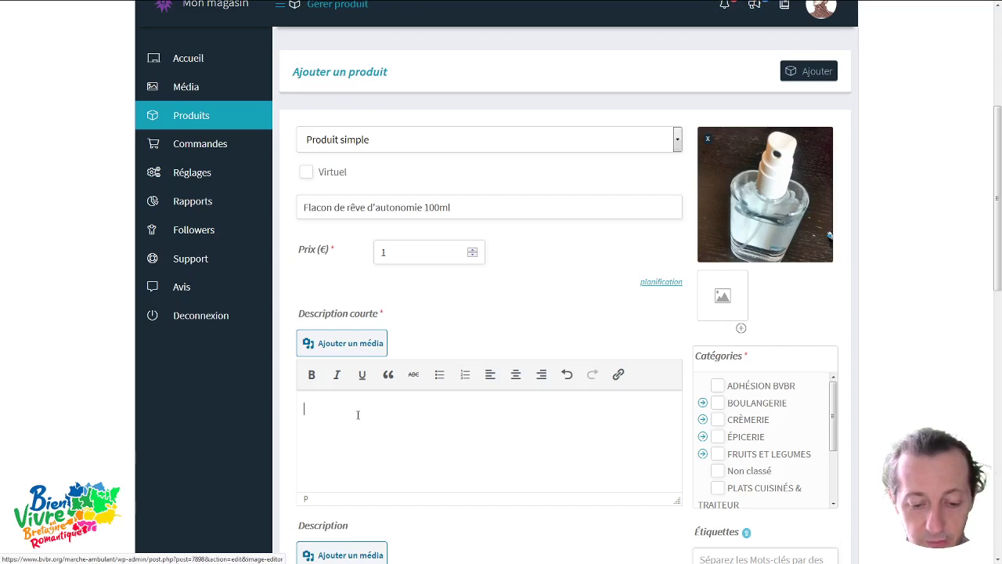
# Write "Du rêve à consommer sans modération" as the product's short description.
pyautogui.write('Du rêve')
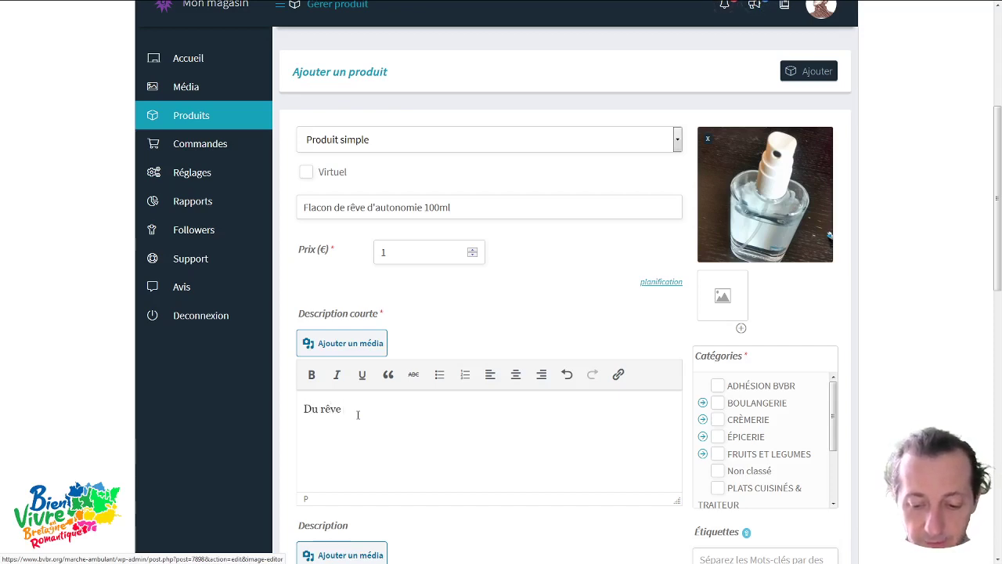
pyautogui.write(' à consommer sans')
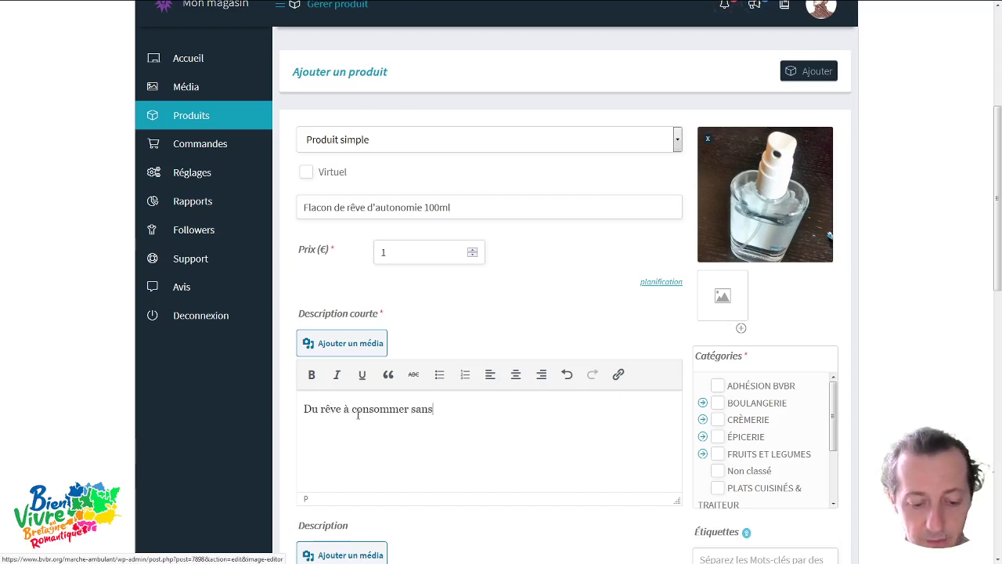
pyautogui.write(' modération')
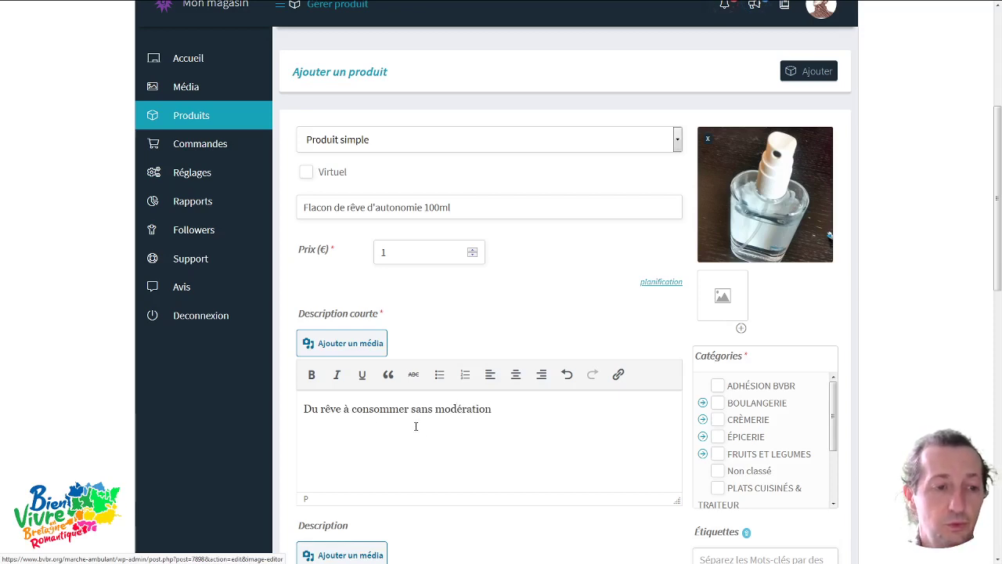
pyautogui.doubleClick(426, 206)
pyautogui.click(464, 207)
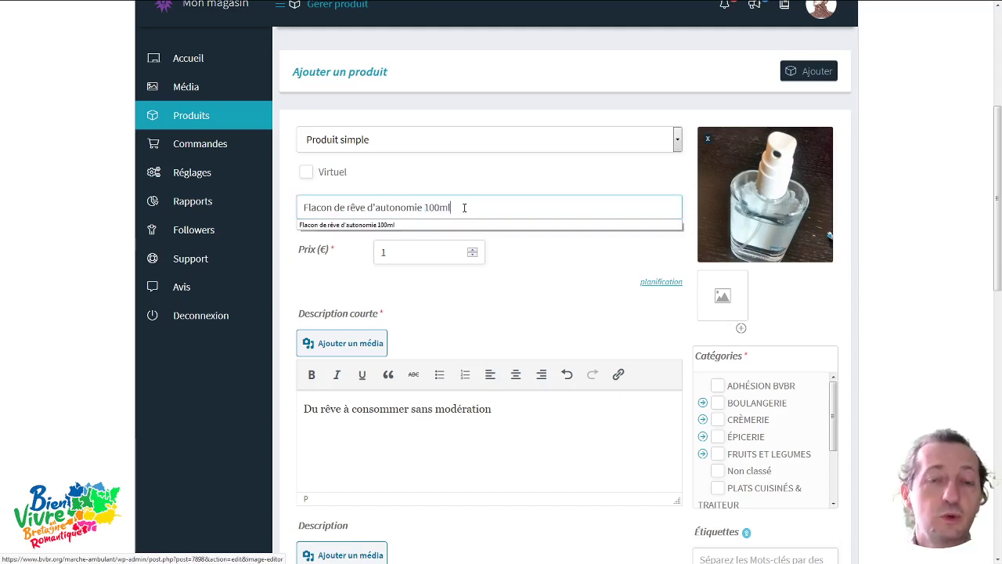
pyautogui.click(510, 436)
# Assign the product to the ÉPICERIE category and its JUS DE FRUIT subcategory.
pyautogui.scroll(-1, 505, 428)
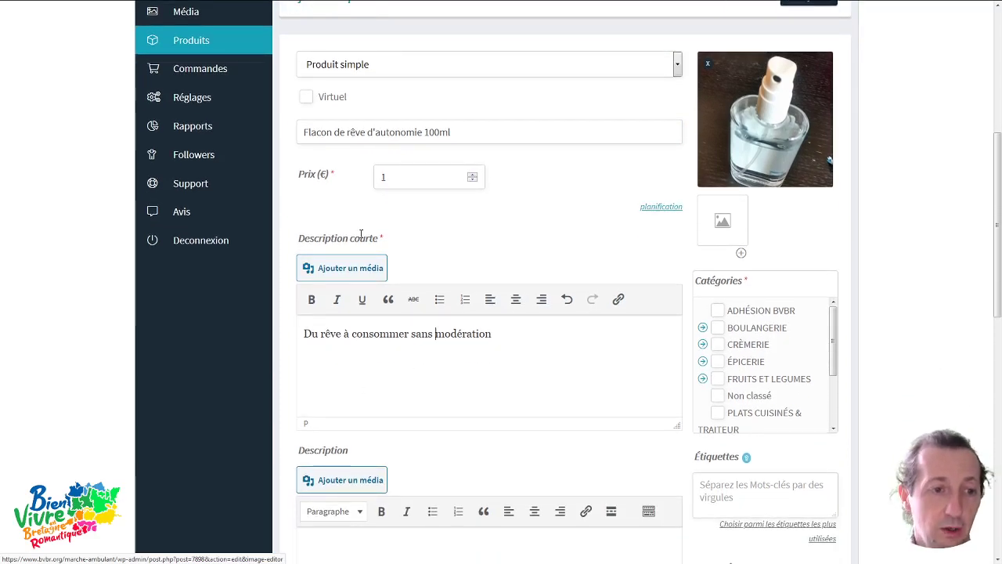
pyautogui.scroll(-1, 389, 340)
pyautogui.scroll(-1, 415, 398)
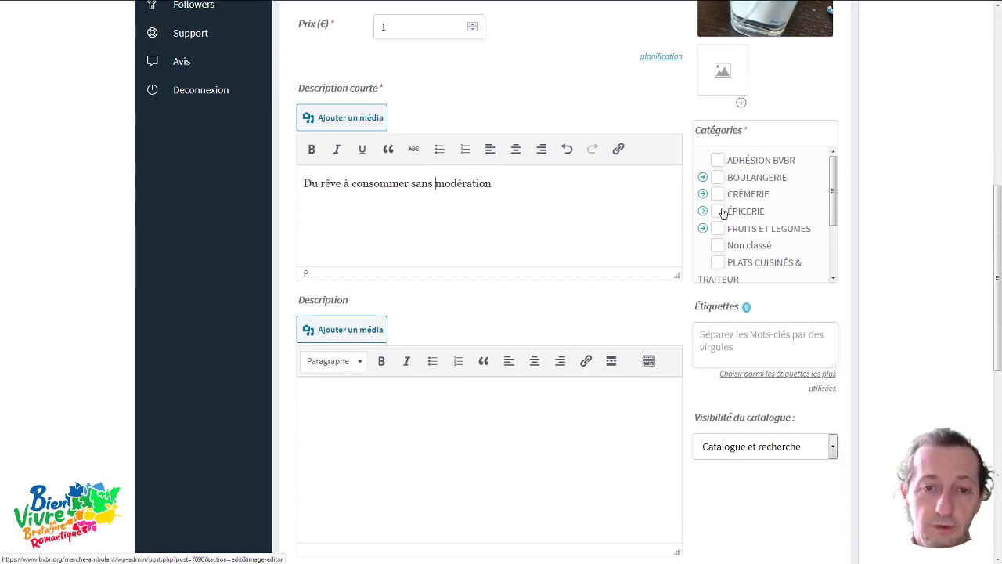
pyautogui.scroll(-1, 832, 205)
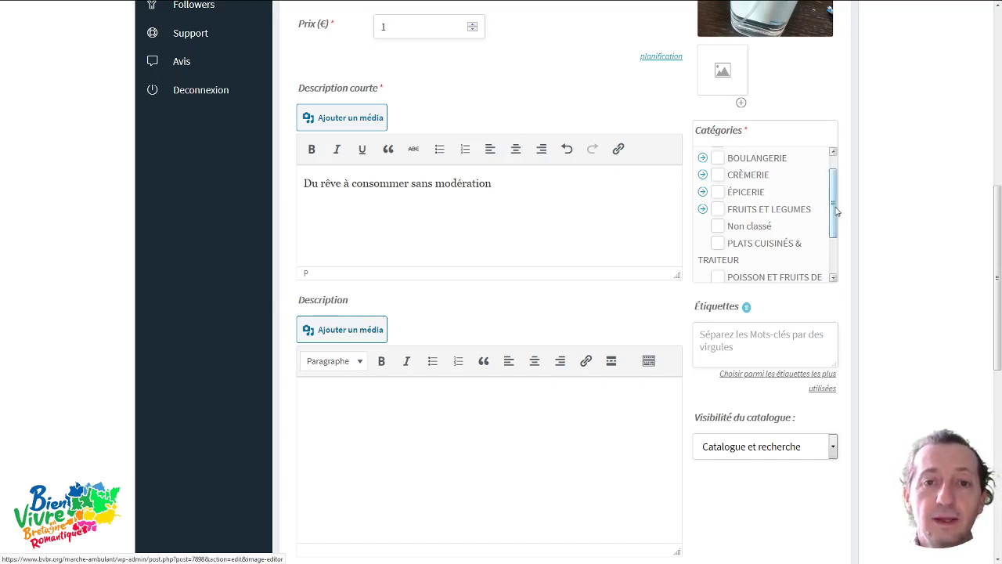
pyautogui.moveTo(837, 210); pyautogui.dragTo(833, 196)
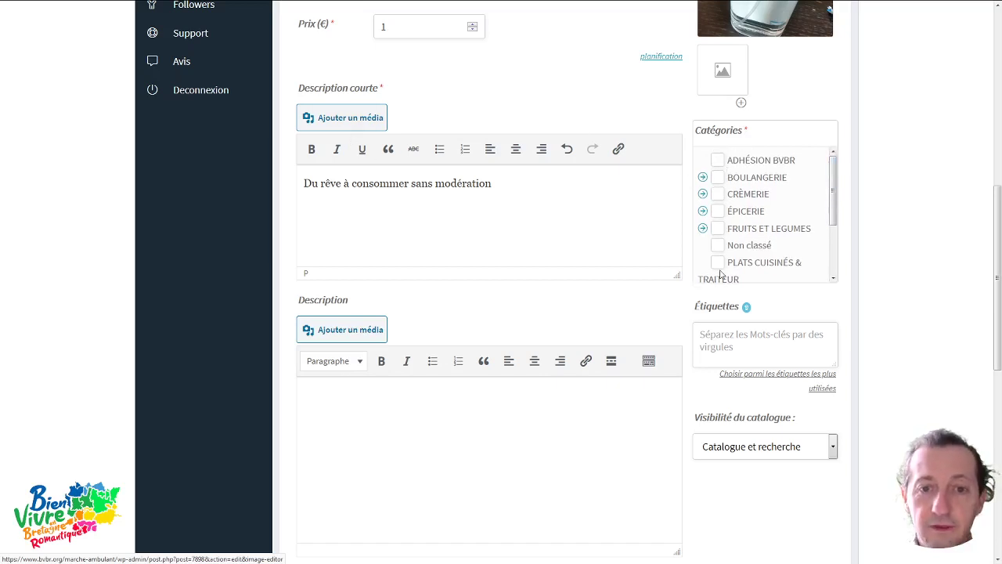
pyautogui.click(716, 213)
pyautogui.click(703, 211)
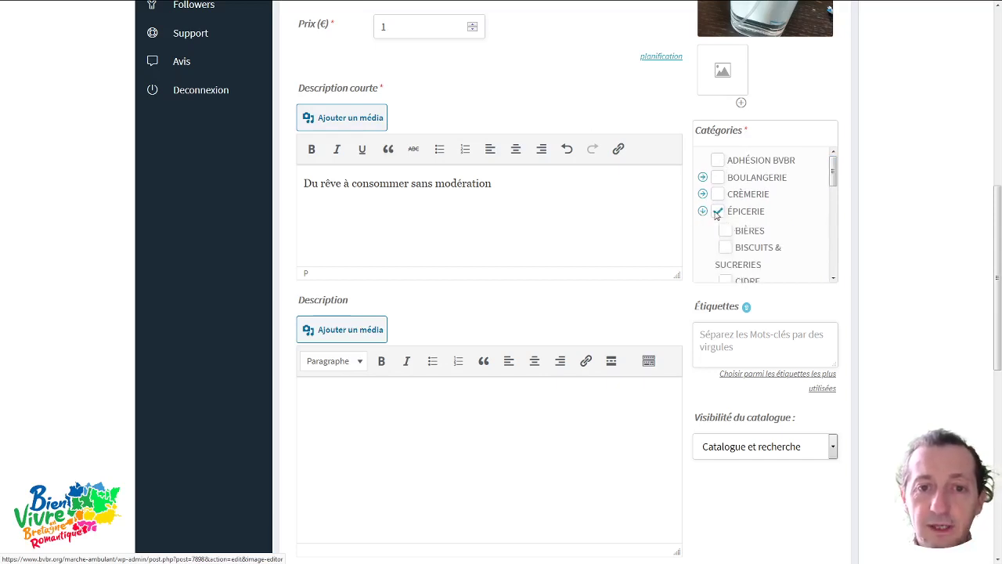
pyautogui.moveTo(833, 180); pyautogui.dragTo(832, 208)
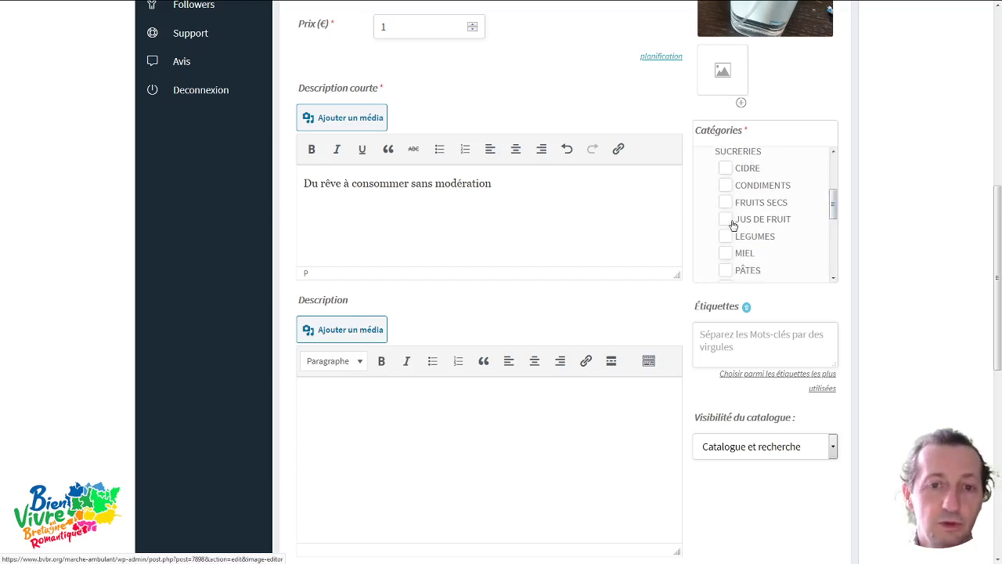
pyautogui.click(725, 220)
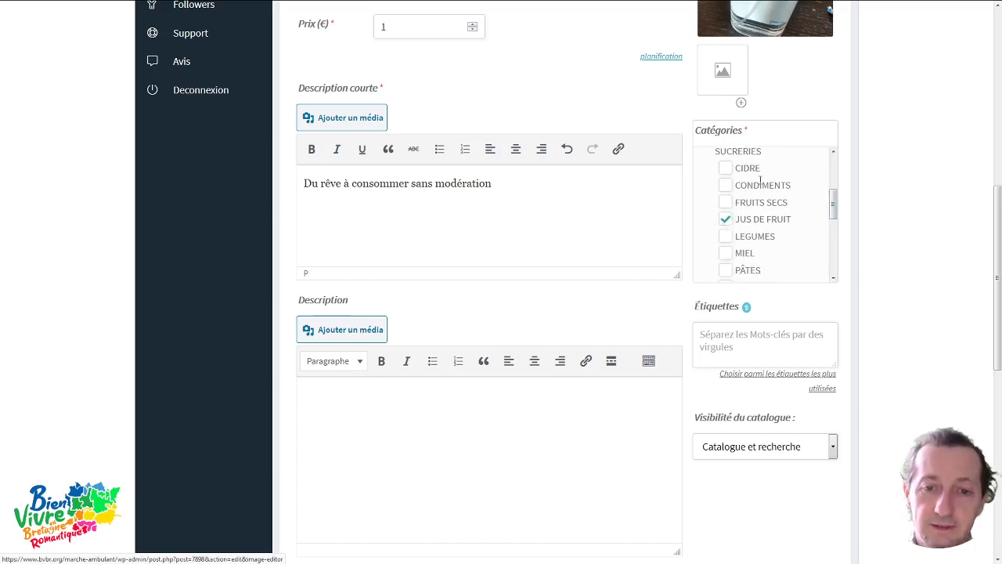
pyautogui.moveTo(834, 204)
pyautogui.mouseDown()
pyautogui.moveTo(832, 163)
pyautogui.moveTo(833, 236)
pyautogui.moveTo(832, 197)
pyautogui.mouseUp()
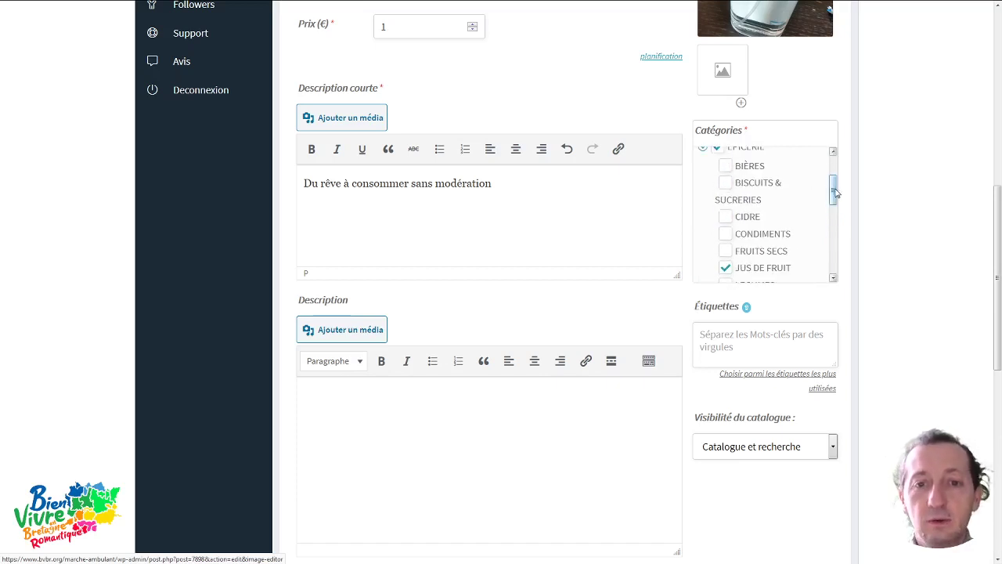
pyautogui.moveTo(834, 192); pyautogui.dragTo(834, 216)
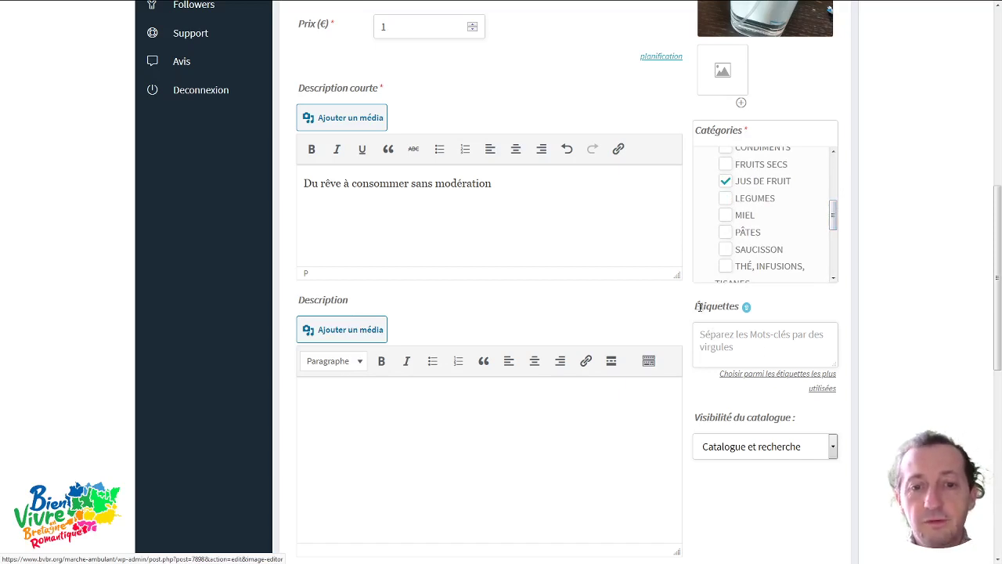
# Show the most used tags and add PRODUIT LOCAL to the product's tags.
pyautogui.click(702, 336)
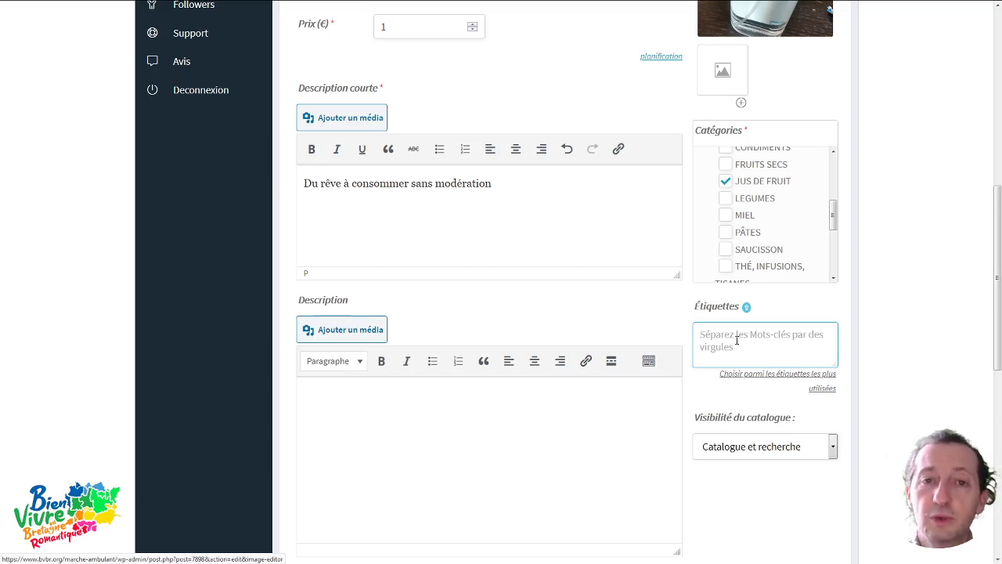
pyautogui.click(763, 381)
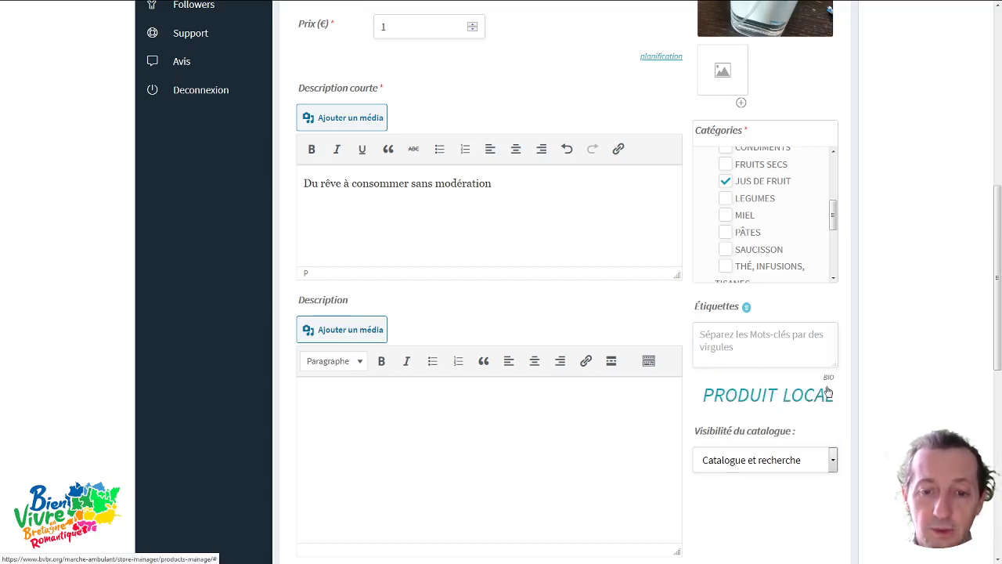
pyautogui.click(751, 402)
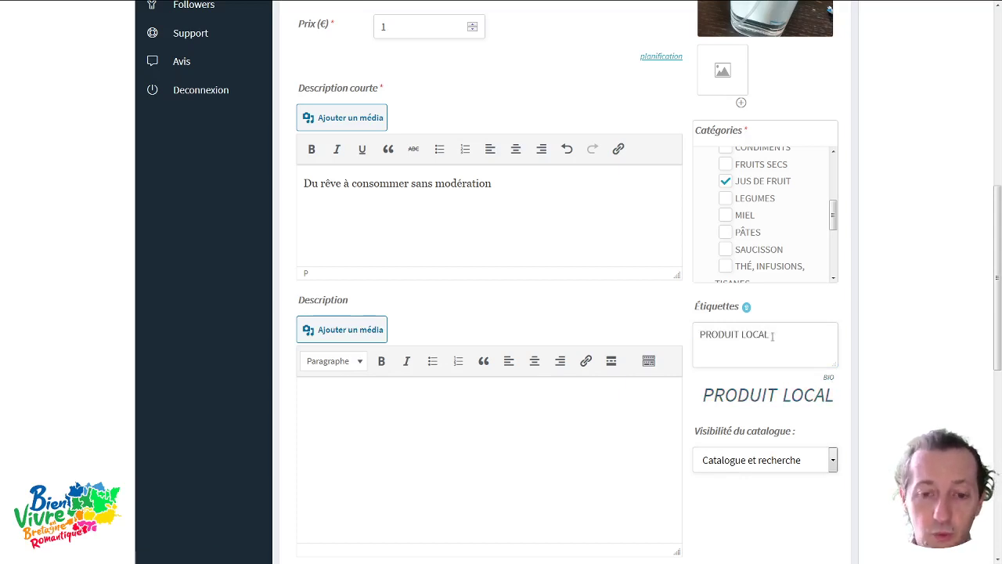
# Enable stock management in the product's inventory settings and set the stock quantity to 10.
pyautogui.scroll(-2, 635, 376)
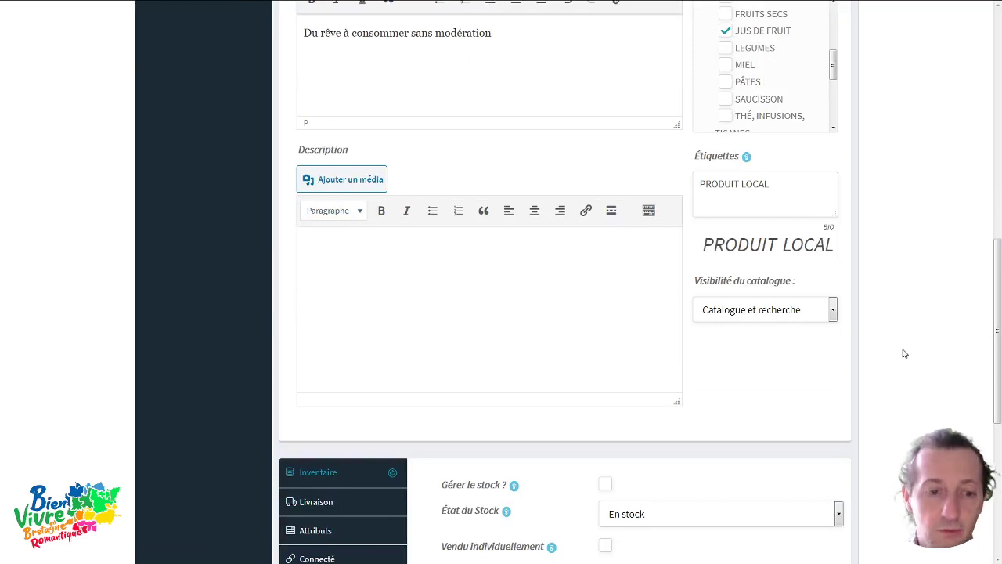
pyautogui.scroll(-2, 904, 354)
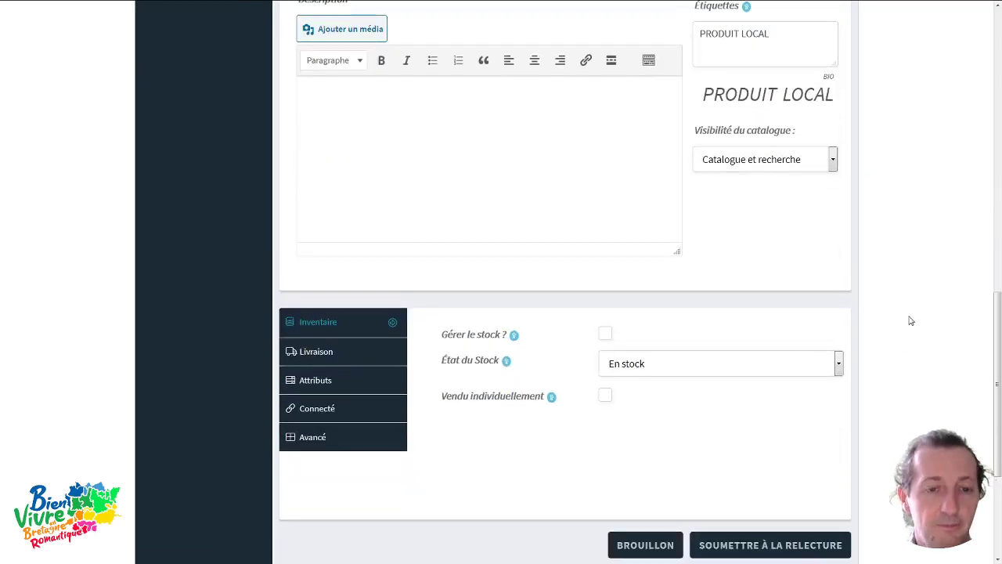
pyautogui.moveTo(999, 376); pyautogui.dragTo(999, 354)
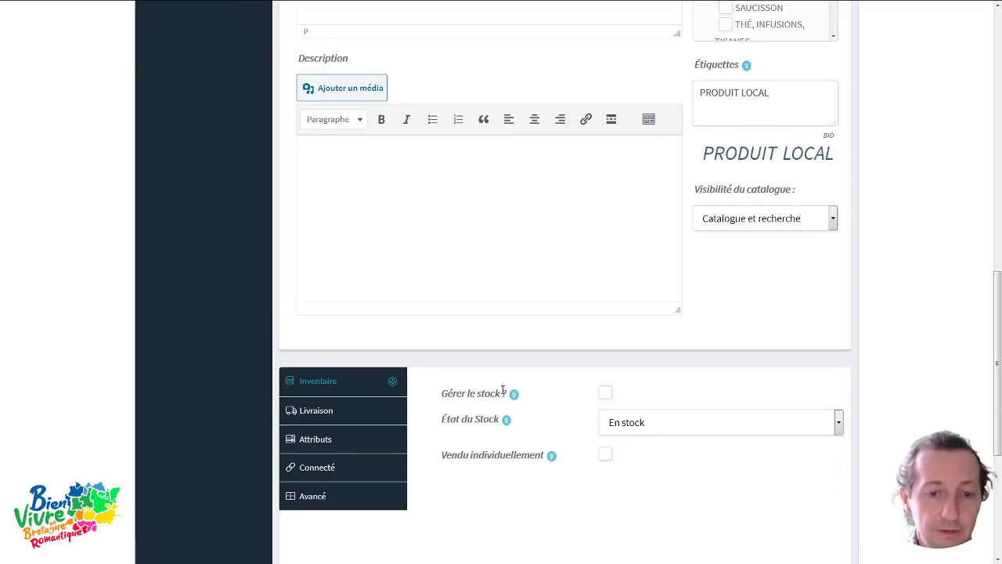
pyautogui.moveTo(999, 404); pyautogui.dragTo(997, 426)
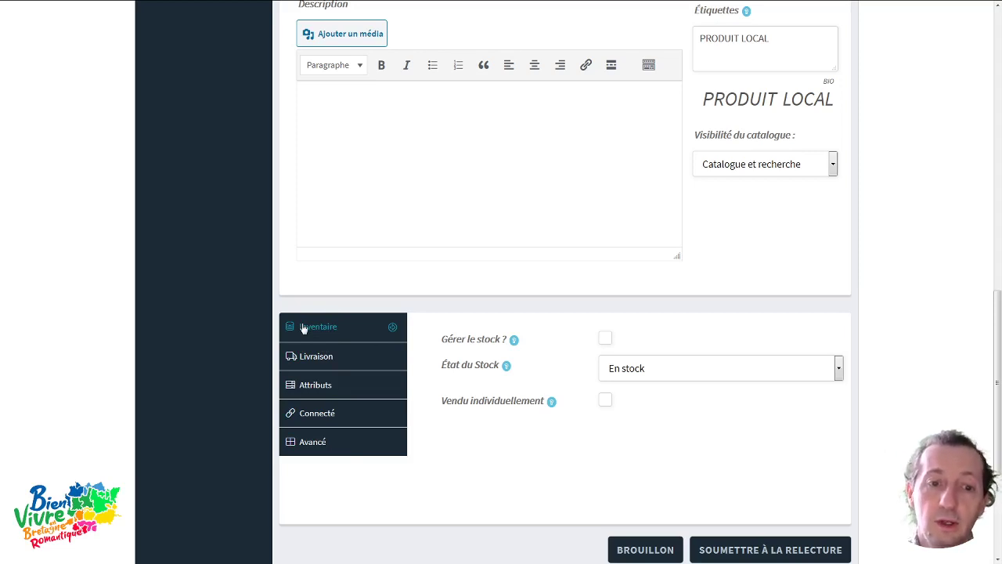
pyautogui.click(607, 340)
pyautogui.click(605, 367)
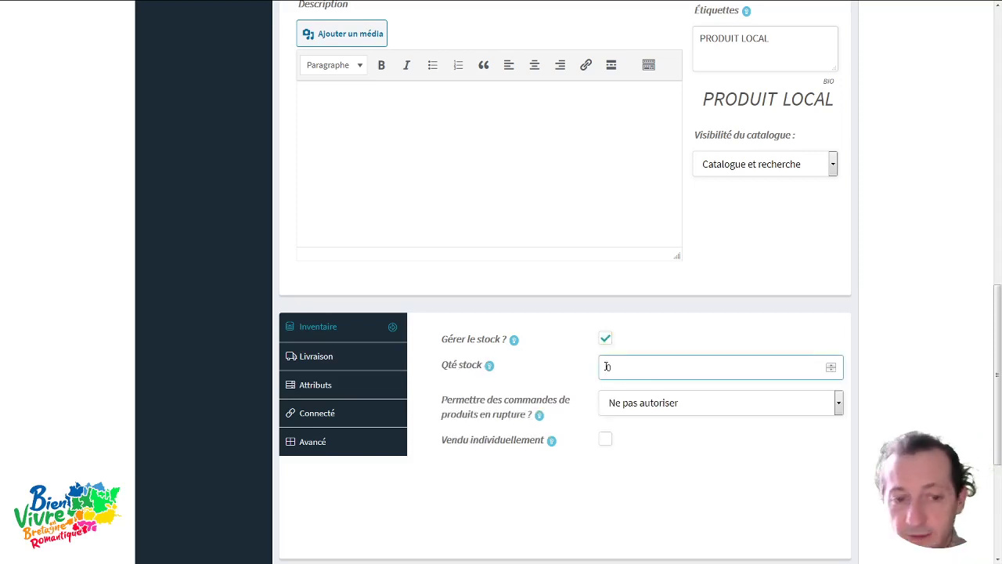
pyautogui.write('1')
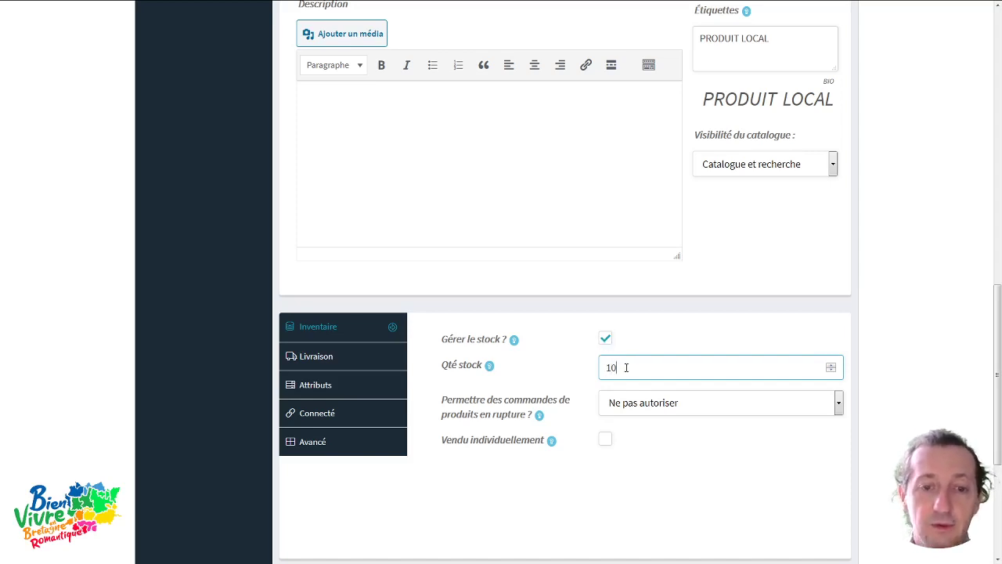
# Activate the PRODUCTEURS attribute with the value REVES DE RESILIENCE and turn off its visibility on the product page.
pyautogui.click(315, 388)
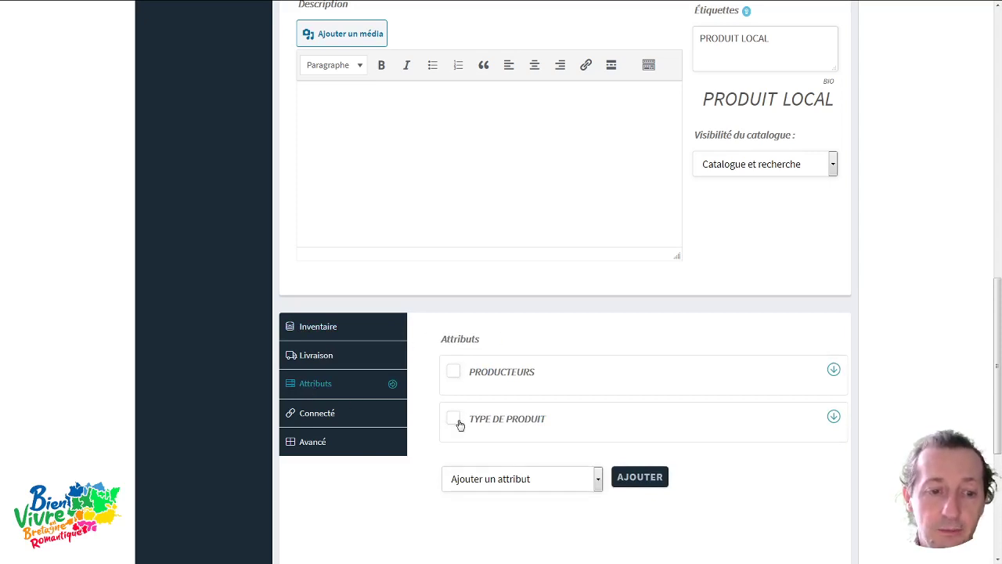
pyautogui.scroll(-1, 424, 351)
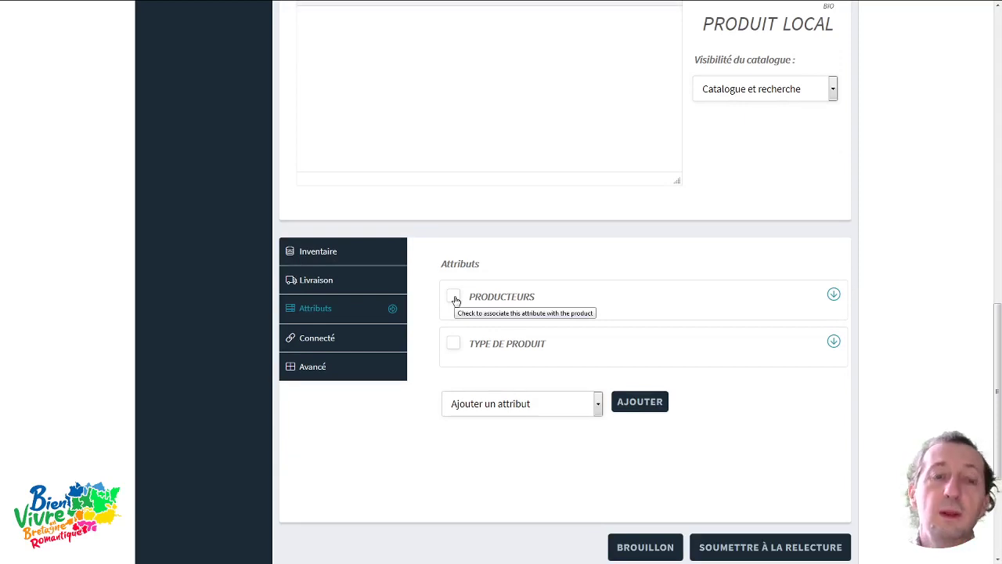
pyautogui.click(454, 298)
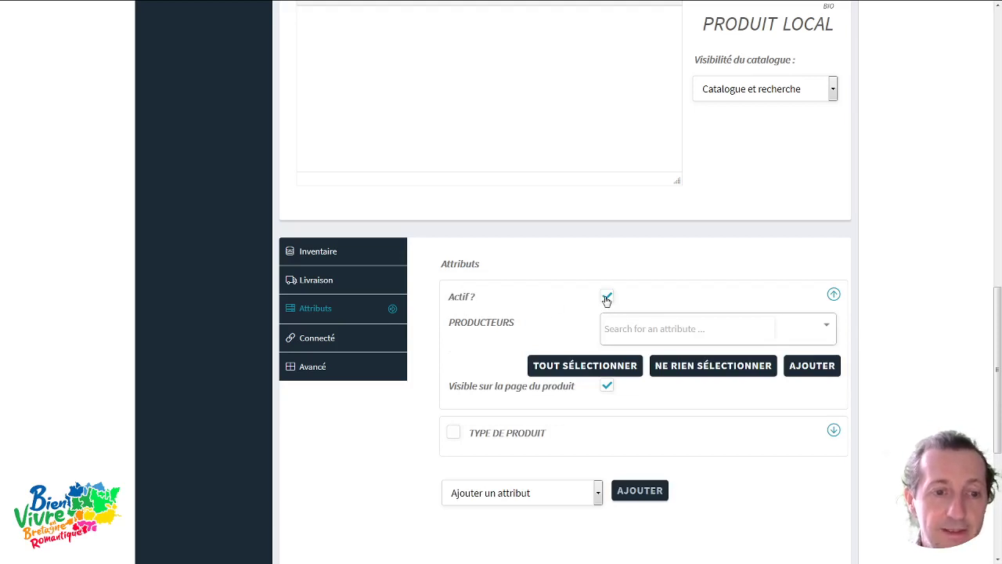
pyautogui.click(633, 330)
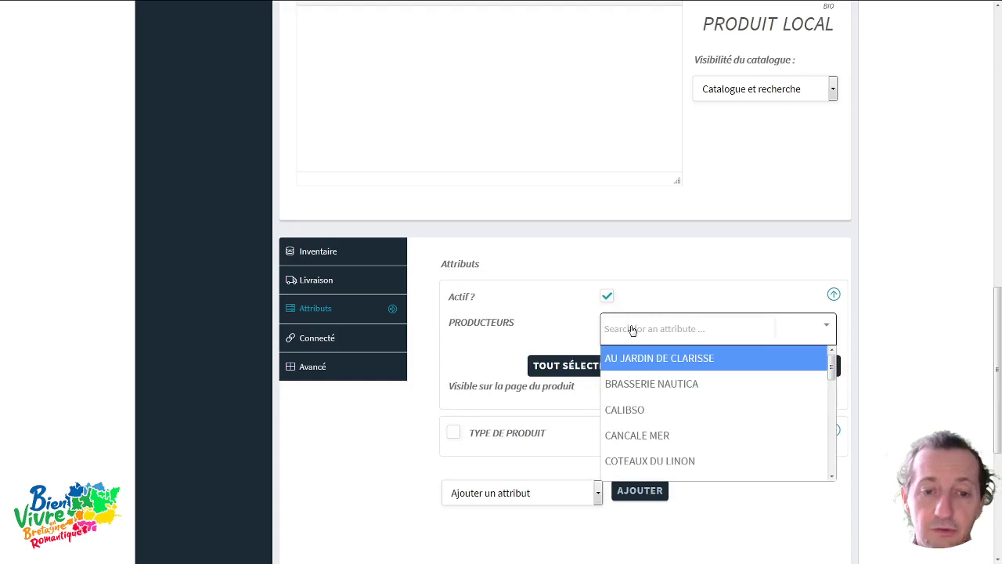
pyautogui.write('reve')
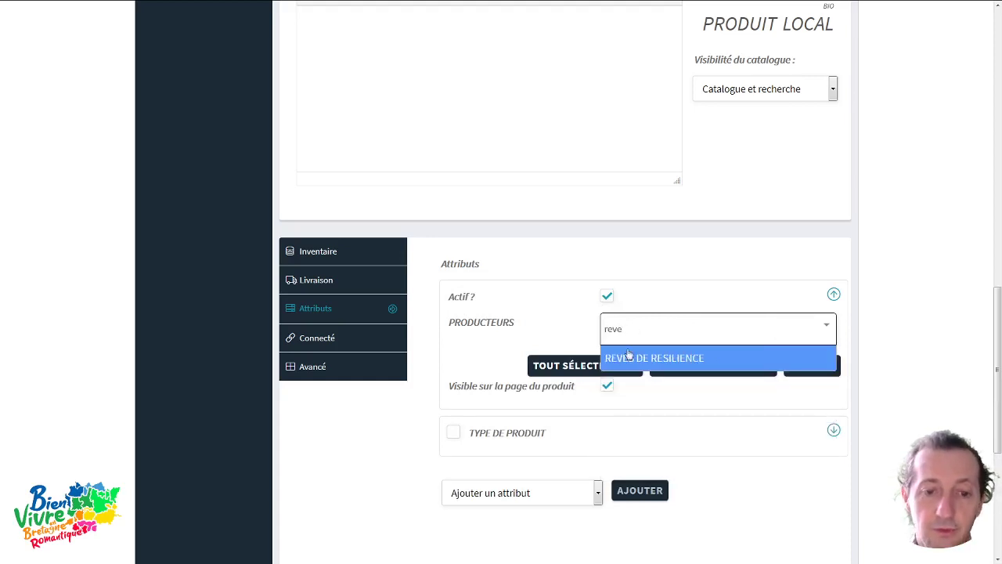
pyautogui.click(622, 362)
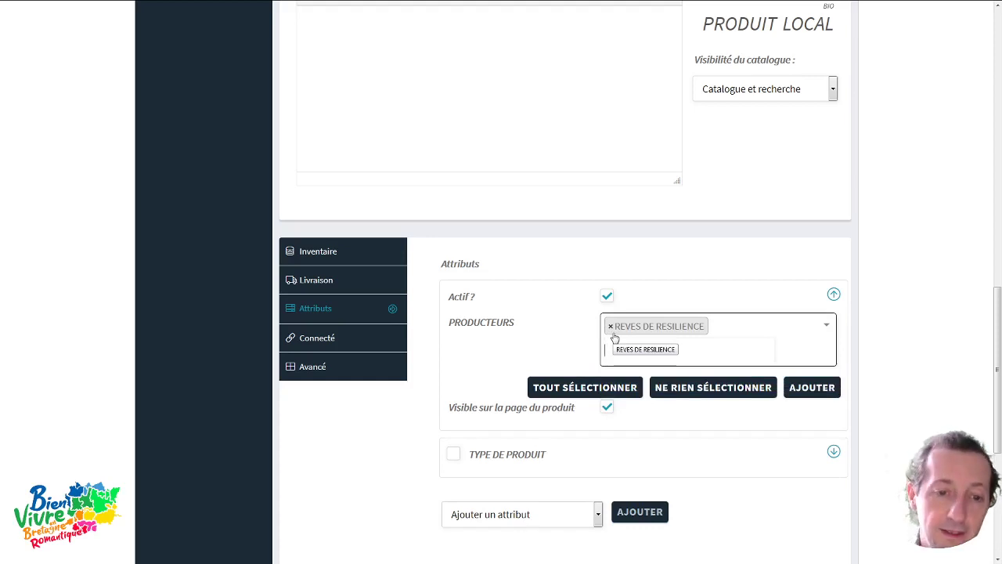
pyautogui.scroll(-1, 483, 352)
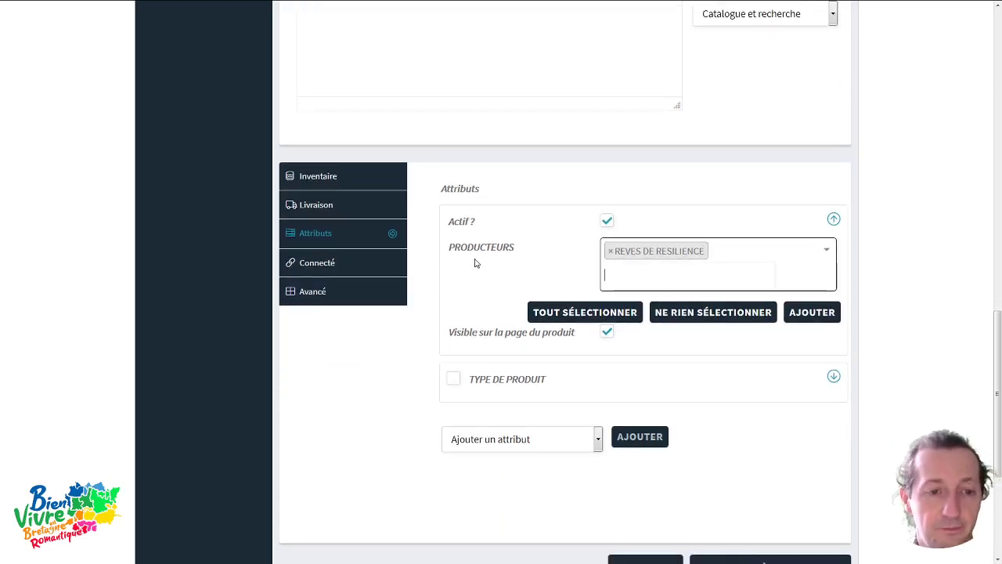
pyautogui.click(606, 333)
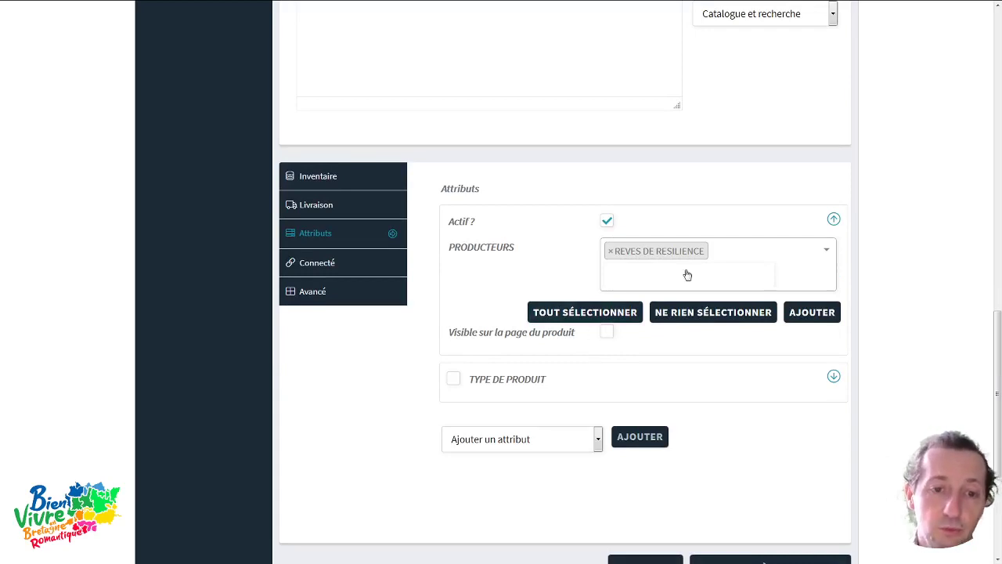
# Activate the TYPE DE PRODUIT attribute with the value SEC and turn off its visibility on the product page.
pyautogui.click(454, 381)
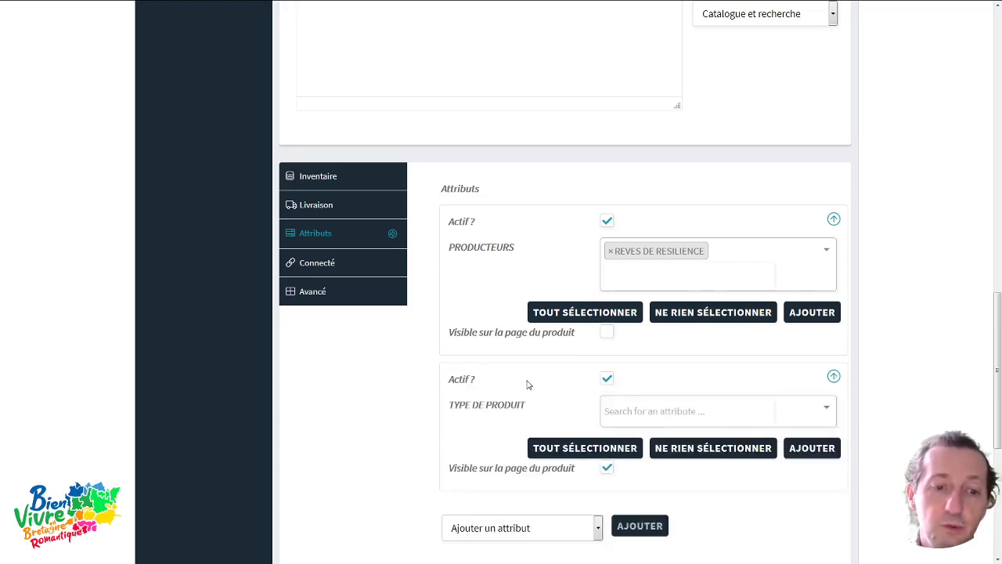
pyautogui.scroll(-1, 527, 385)
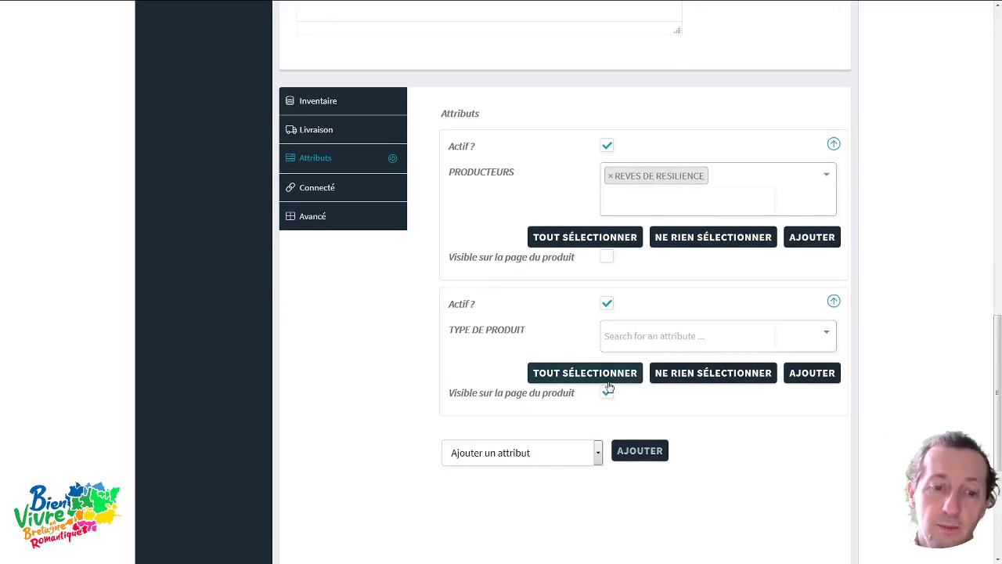
pyautogui.click(613, 336)
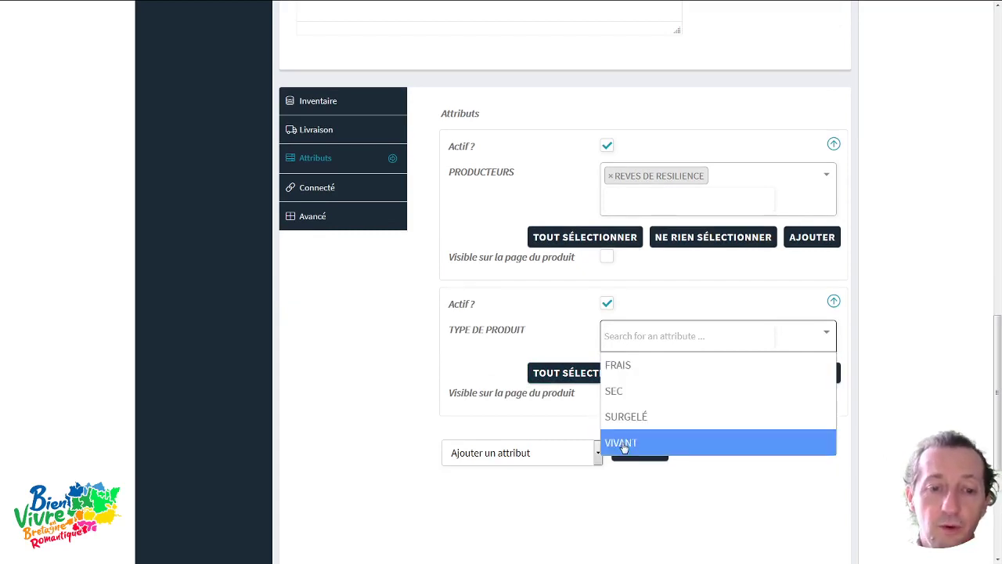
pyautogui.click(615, 392)
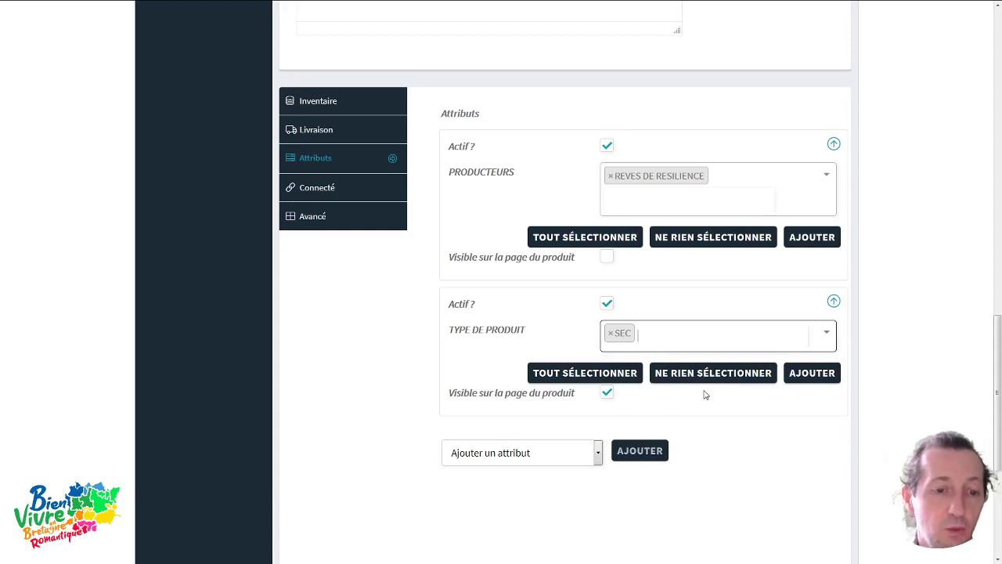
pyautogui.click(608, 392)
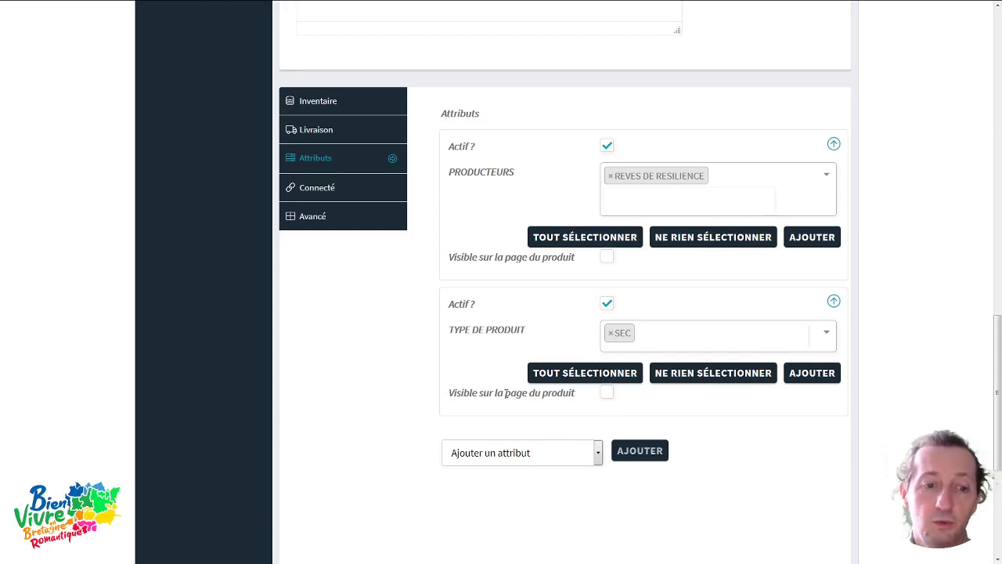
# Collapse both attribute sections and submit the product for review.
pyautogui.click(834, 302)
pyautogui.click(834, 144)
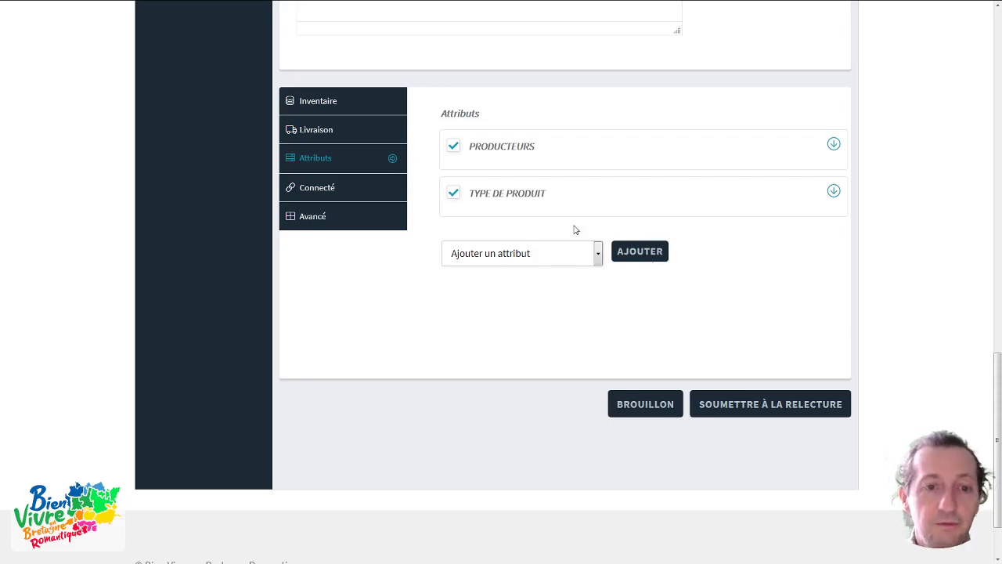
pyautogui.click(760, 406)
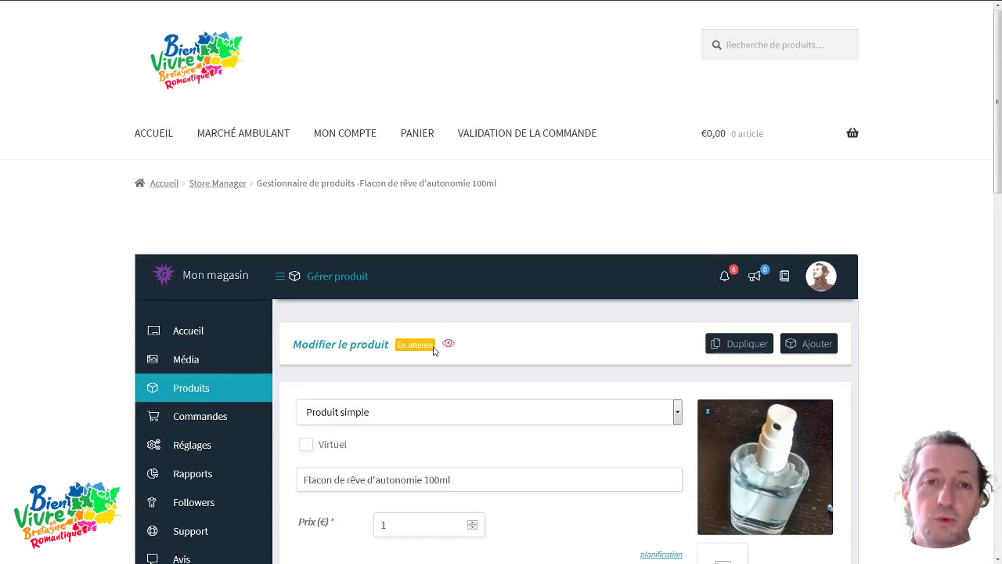
# Switch to the presentation page showing the "Ajout produit simple" checklist.
pyautogui.moveTo(352, 8)
pyautogui.click(284, 9)
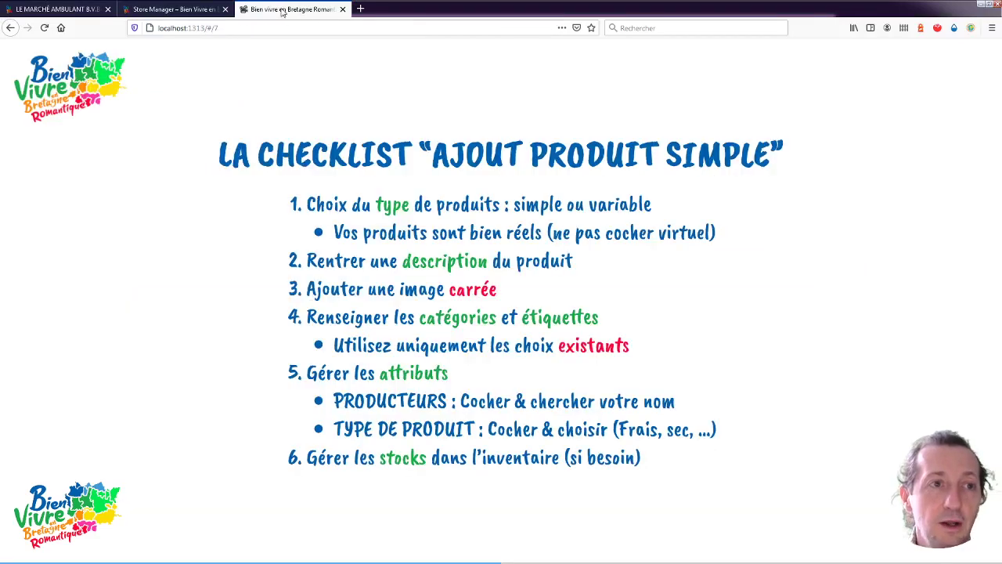